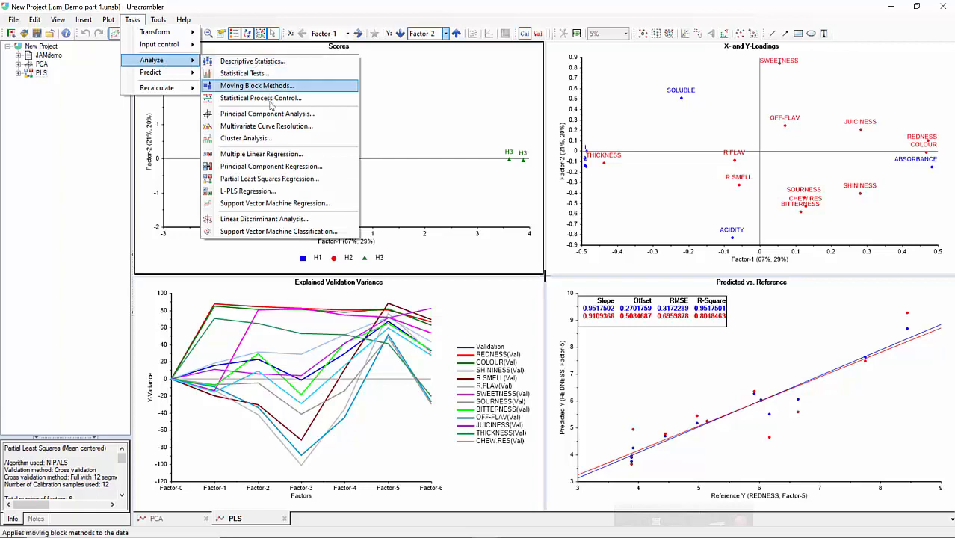
Start a Partial Least Squares Regression and set the predictor rows to Training (12).
click(262, 179)
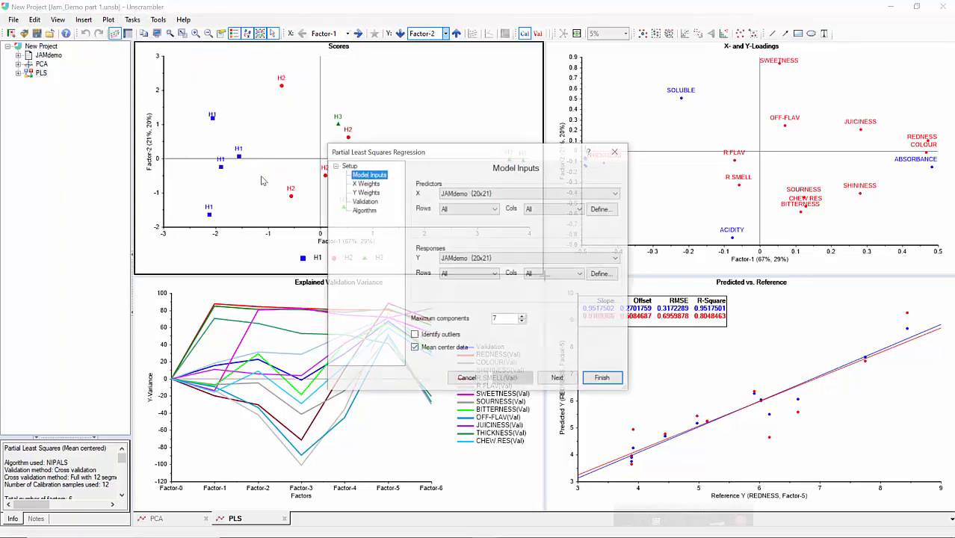
click(471, 210)
click(472, 228)
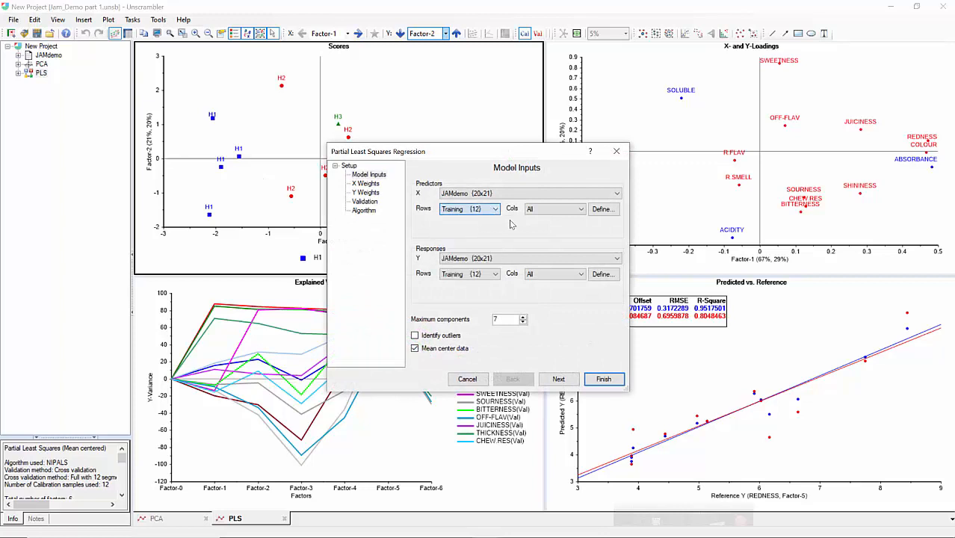
Set the predictor columns to Sensory (12) and the response columns to Preference (1).
click(549, 213)
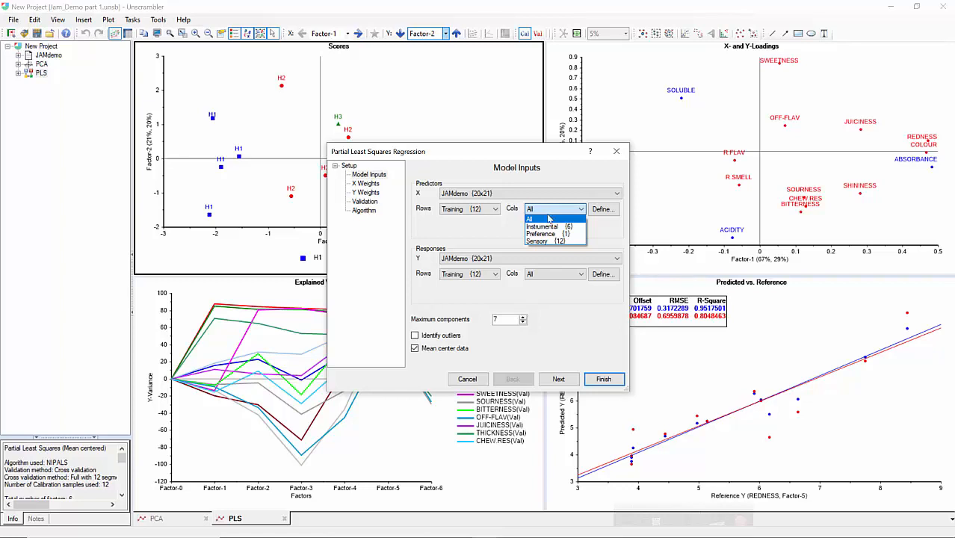
click(546, 242)
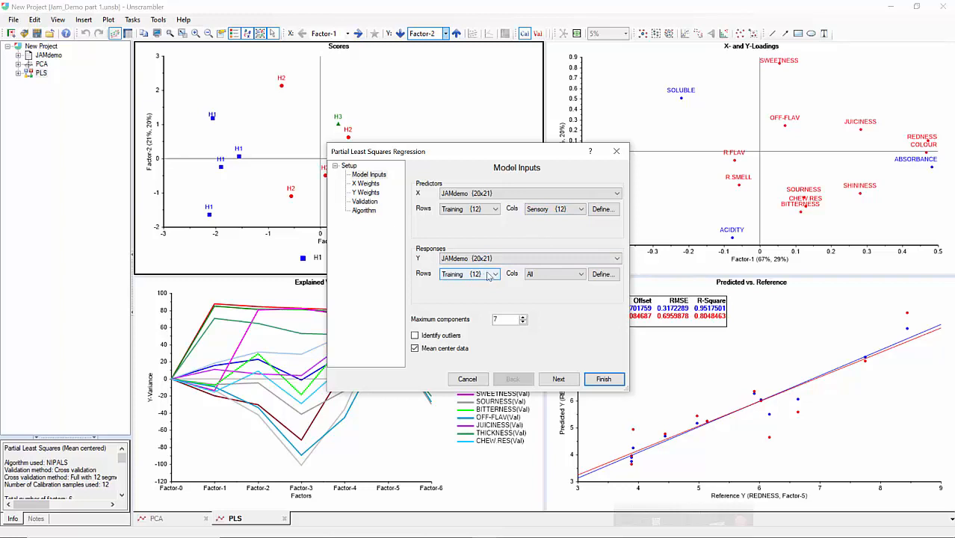
click(552, 274)
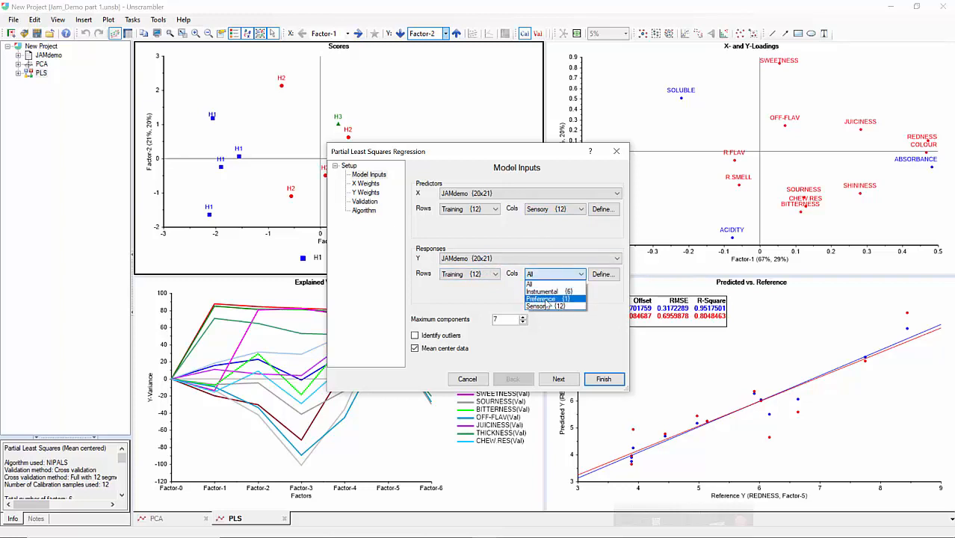
click(546, 300)
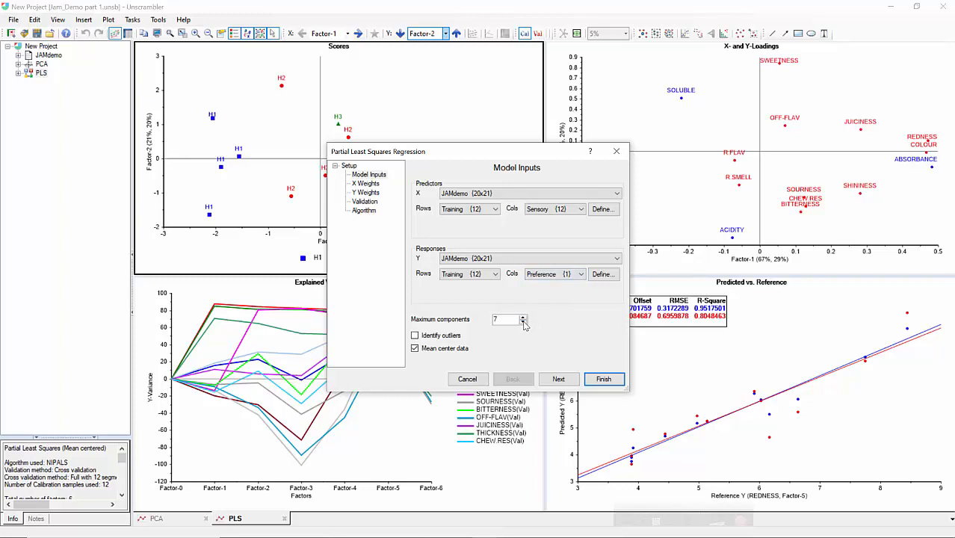
Set the maximum components to 6 and enable outlier identification.
drag(487, 151, 387, 103)
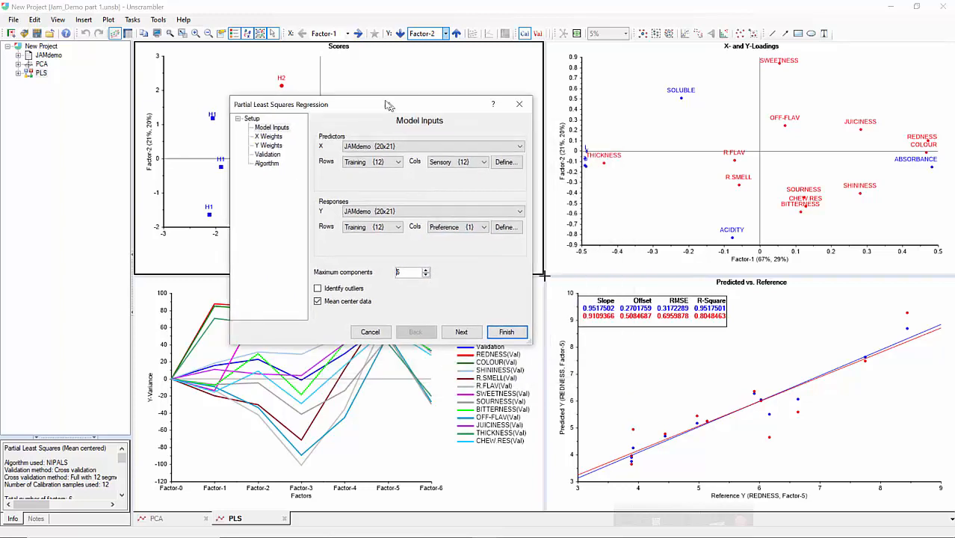
click(325, 290)
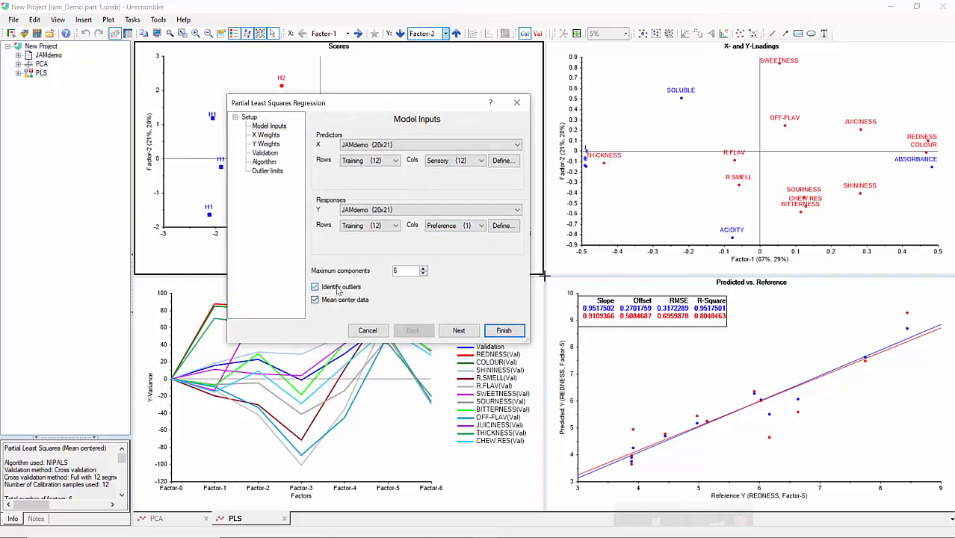
Apply A/(SDev+B) weighting to all X variables.
click(458, 331)
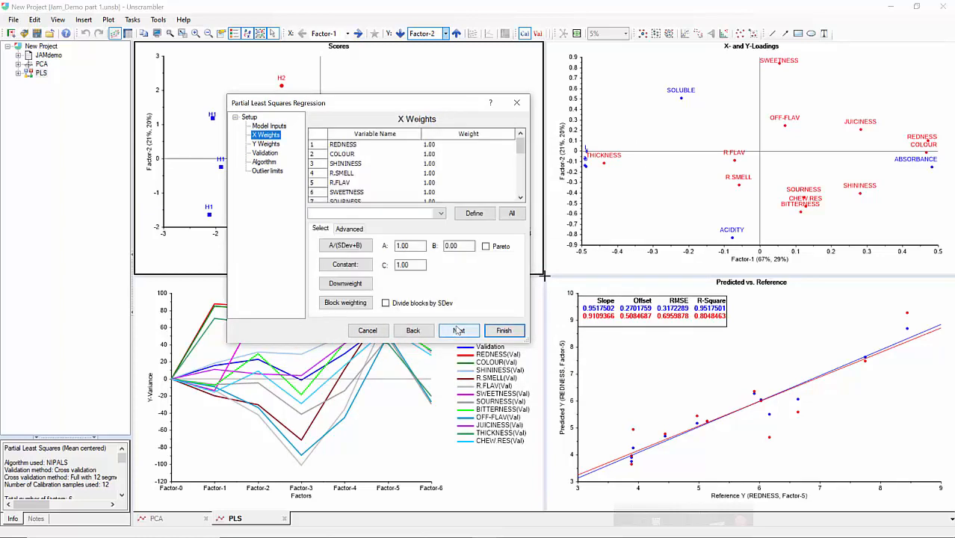
click(511, 214)
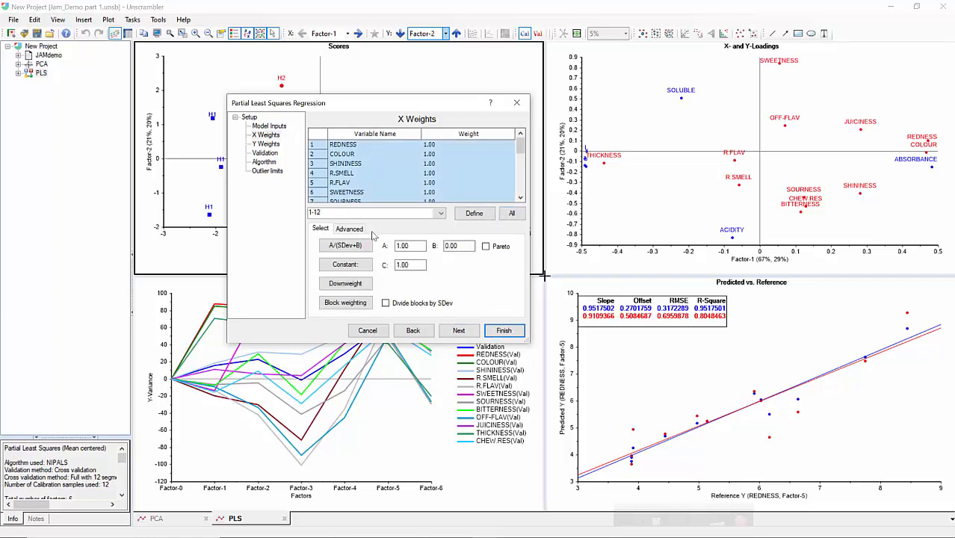
click(345, 246)
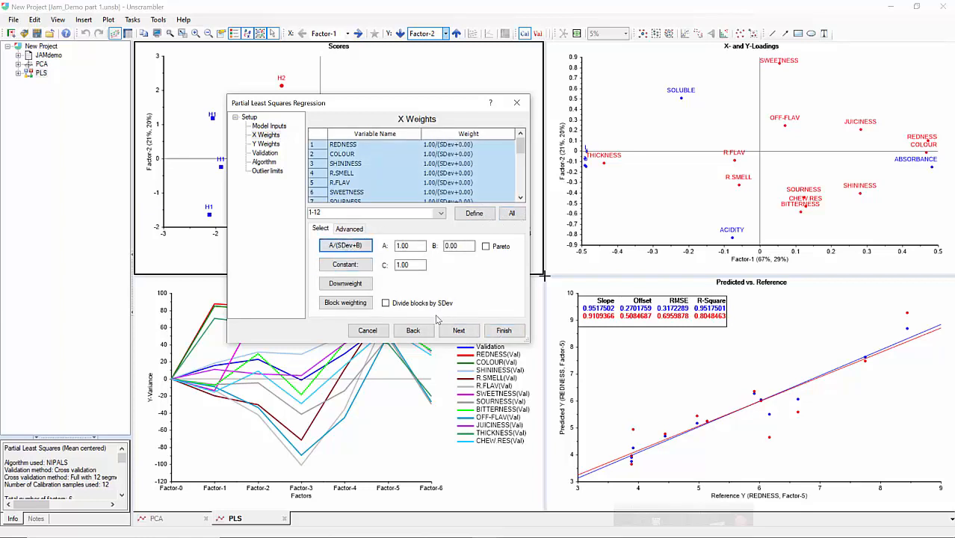
Apply A/(SDev+B) weighting to the PREFERENCE Y variable.
click(458, 330)
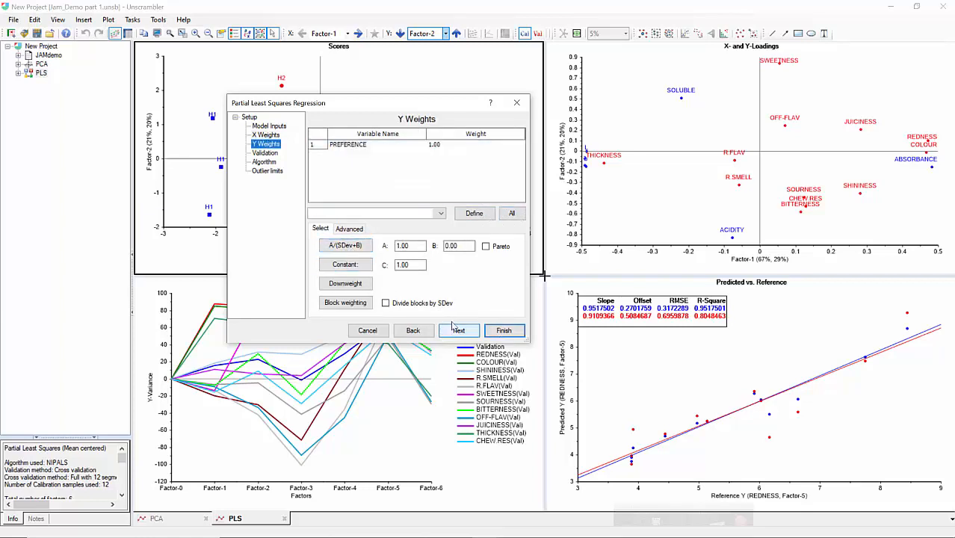
click(358, 148)
click(511, 213)
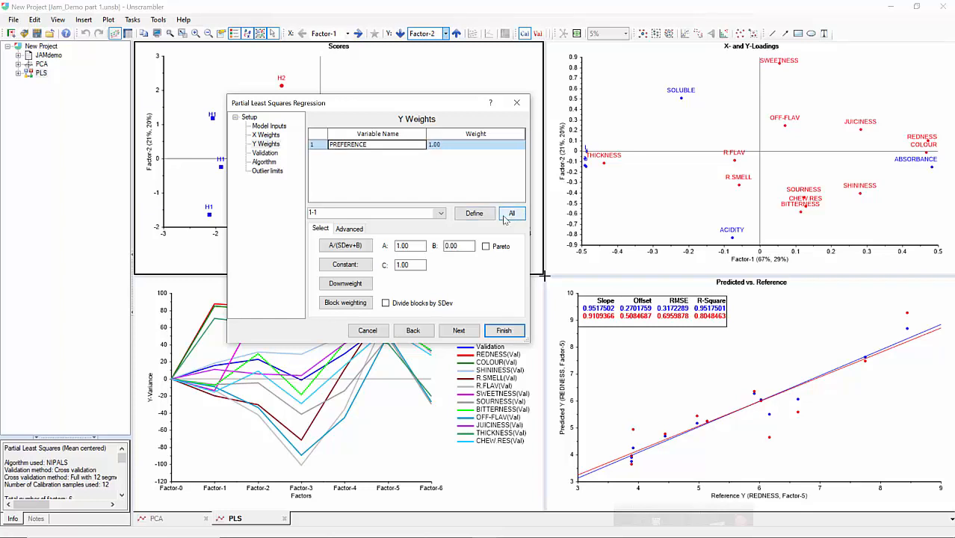
click(368, 250)
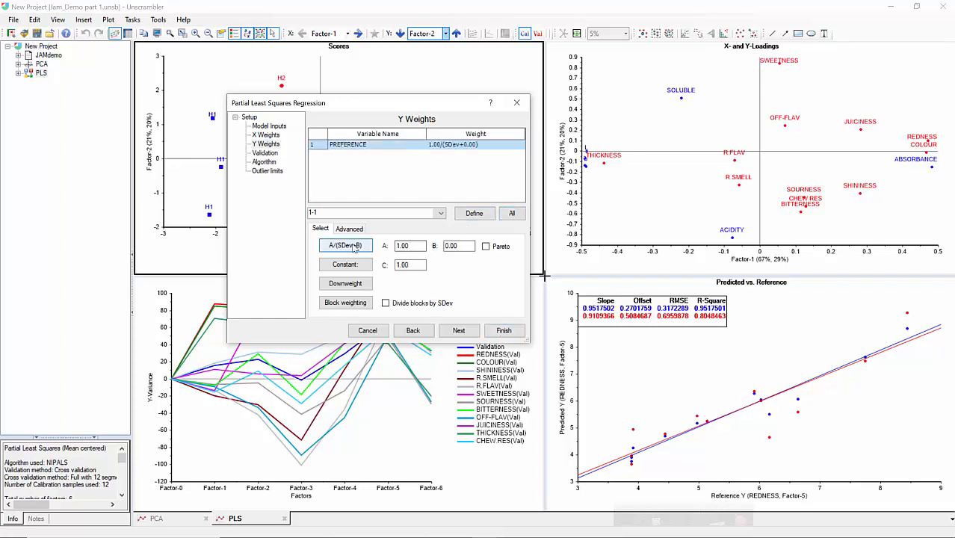
Keep Full cross validation and select the NIPALS algorithm.
click(458, 330)
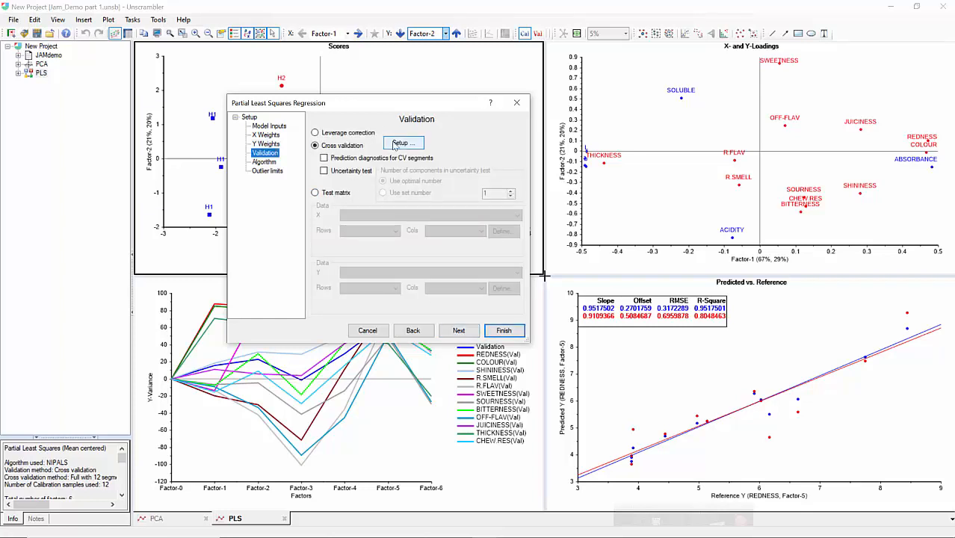
click(396, 143)
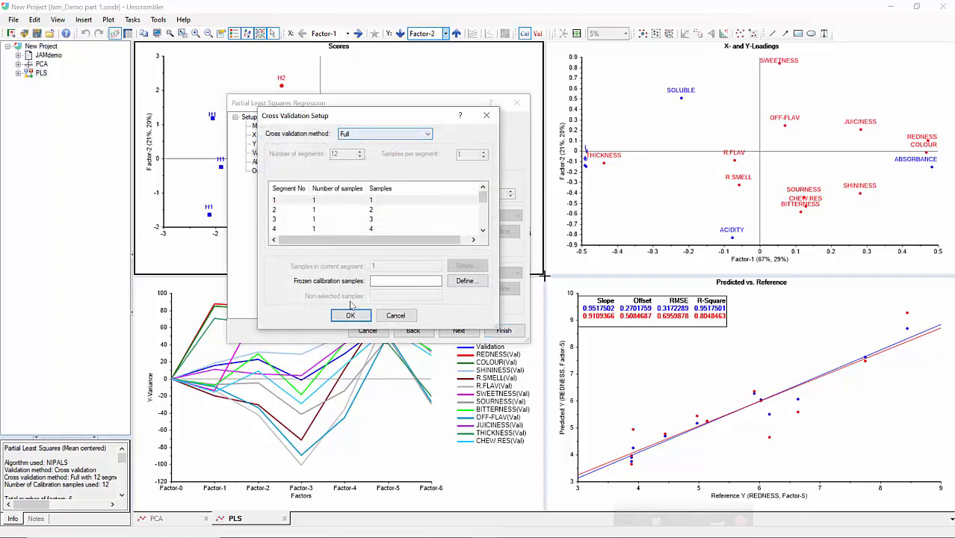
click(351, 316)
click(458, 330)
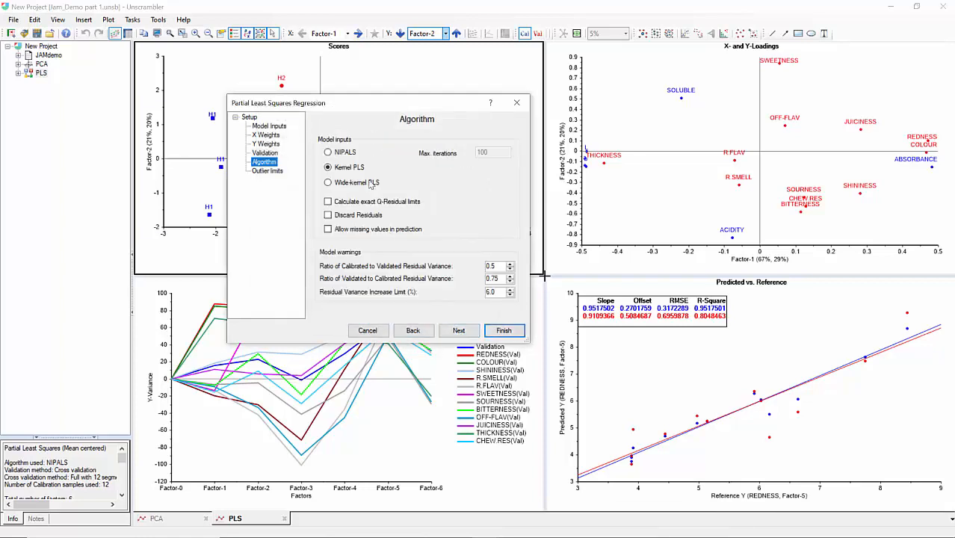
click(340, 155)
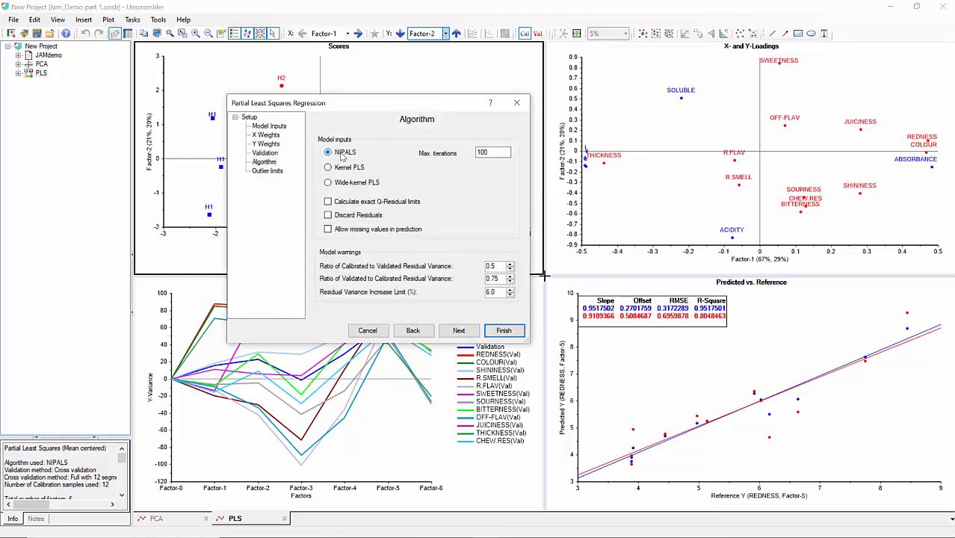
Finish the wizard to compute the PLS model.
click(455, 332)
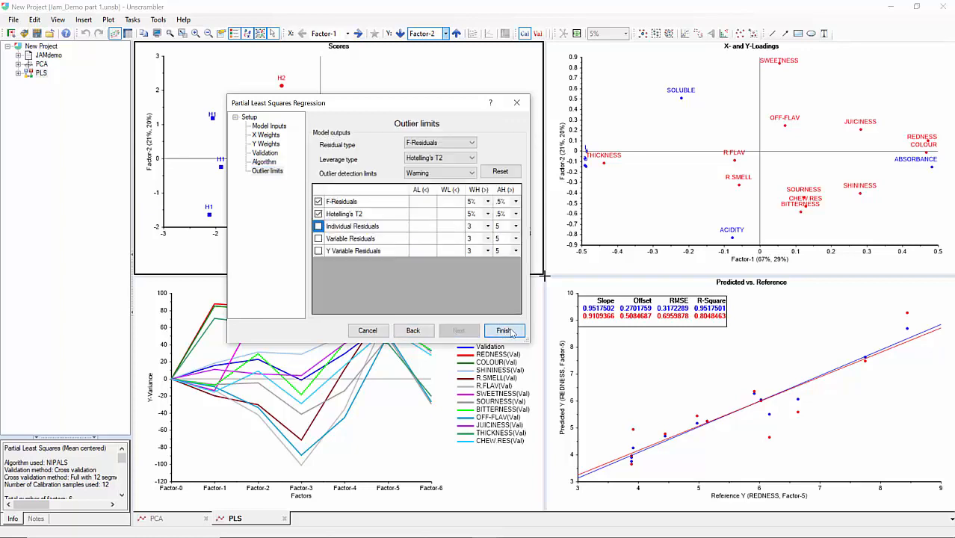
click(504, 331)
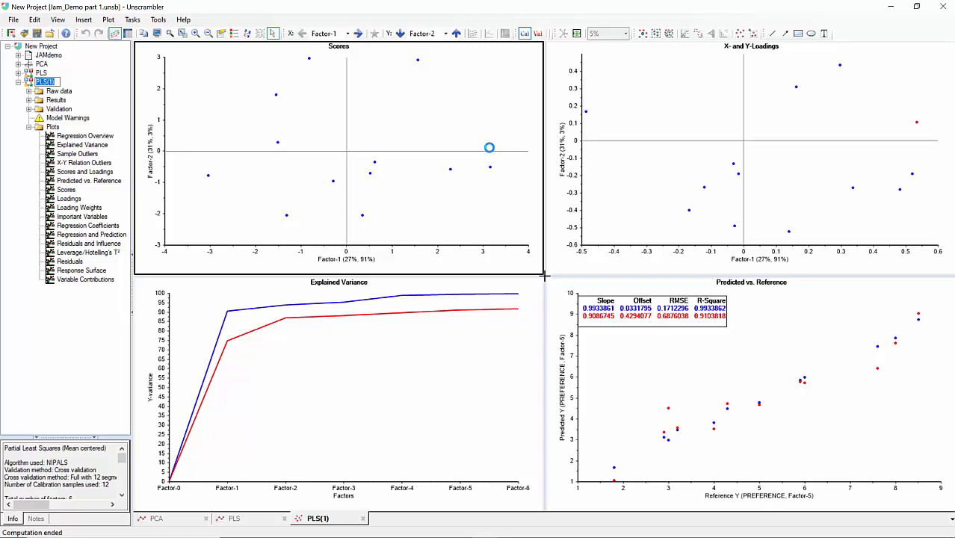
Open the Regression Overview plots and show sample names on the scores plot.
click(90, 135)
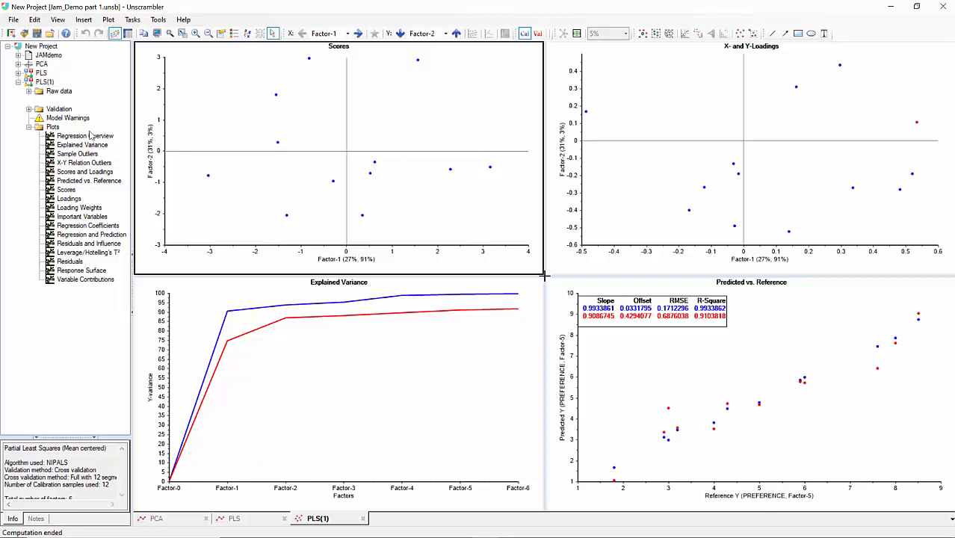
click(246, 33)
Show variable names on the X- and Y-loadings plot.
click(636, 102)
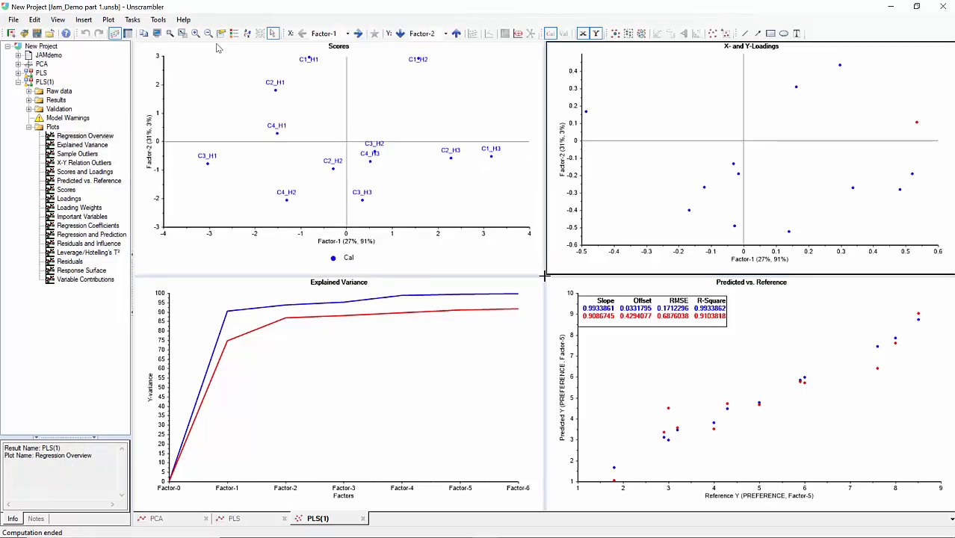
click(235, 35)
click(247, 32)
Show point markers and the legend on the explained variance plot.
click(300, 346)
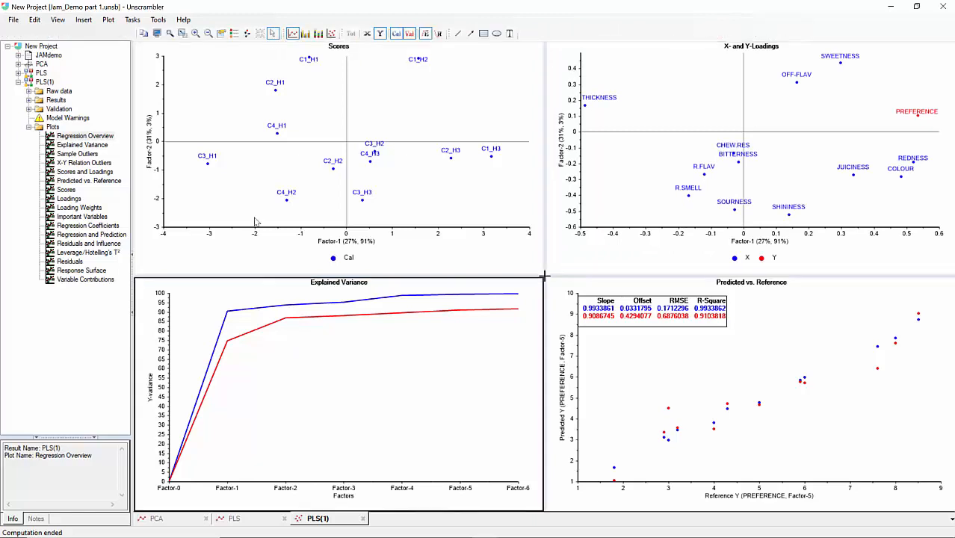
click(235, 35)
click(246, 32)
click(617, 364)
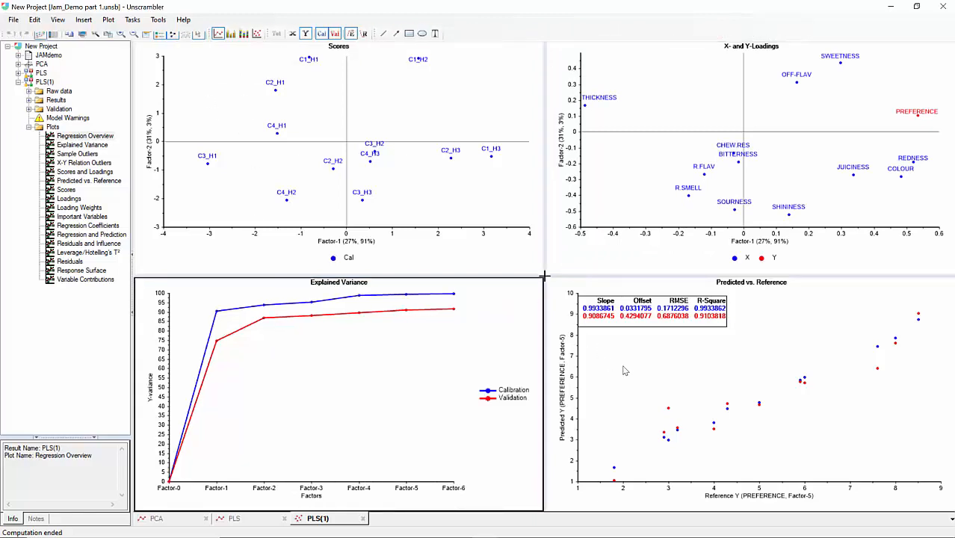
Group the scores plot samples by the PREFERENCE variable from Preference (12x1) using colors and symbols.
click(269, 88)
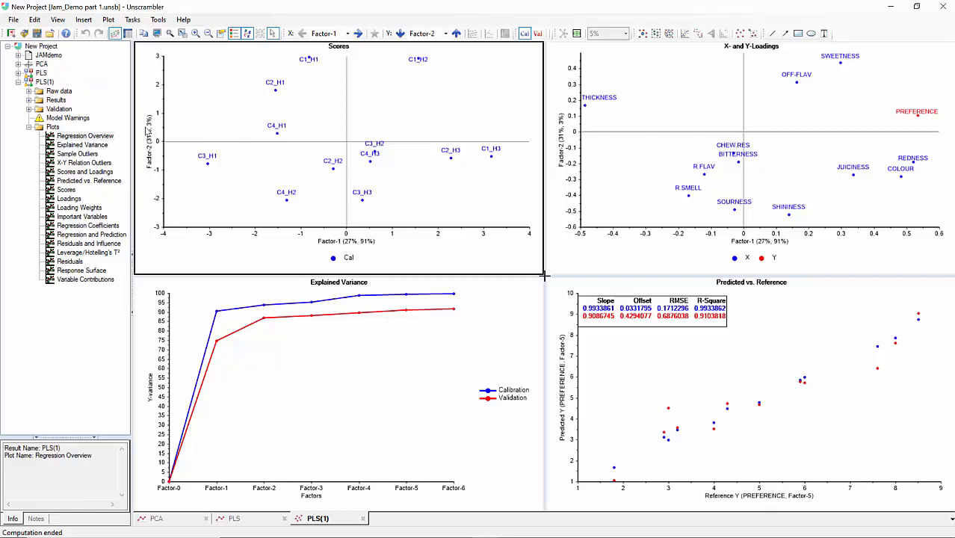
right_click(356, 92)
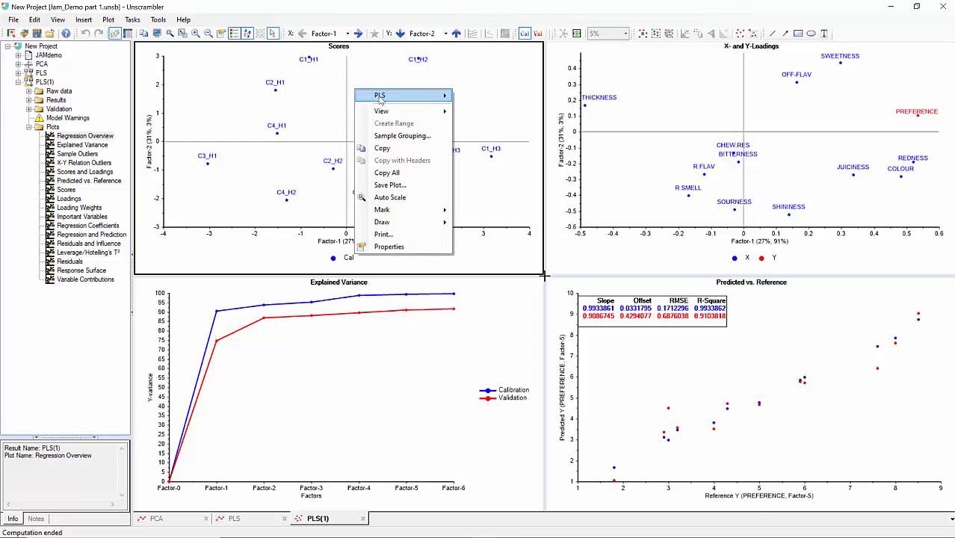
click(396, 135)
drag(425, 144, 335, 95)
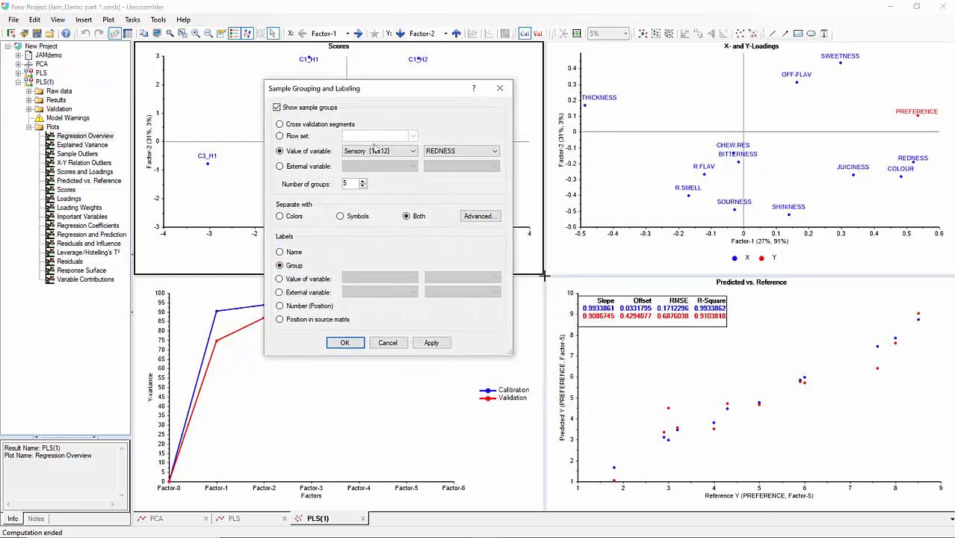
click(379, 151)
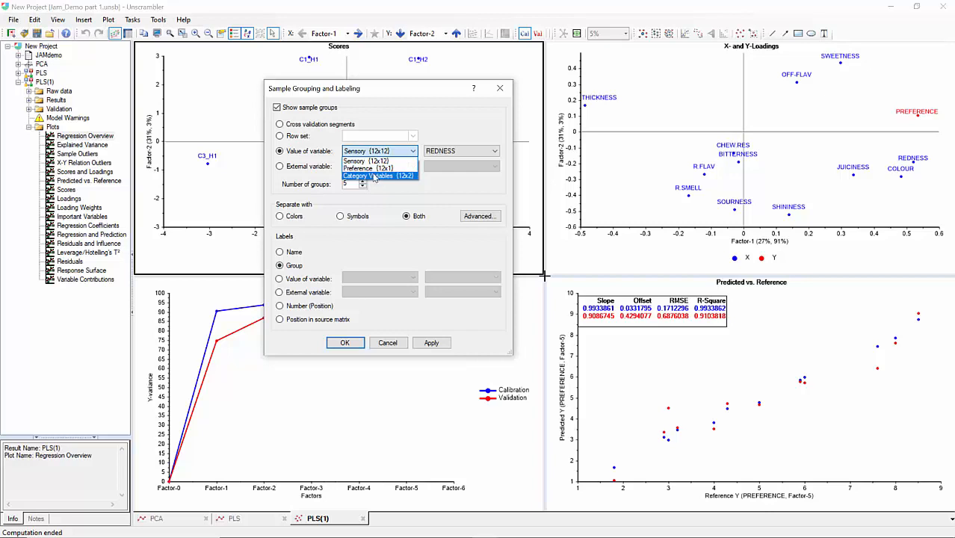
click(370, 168)
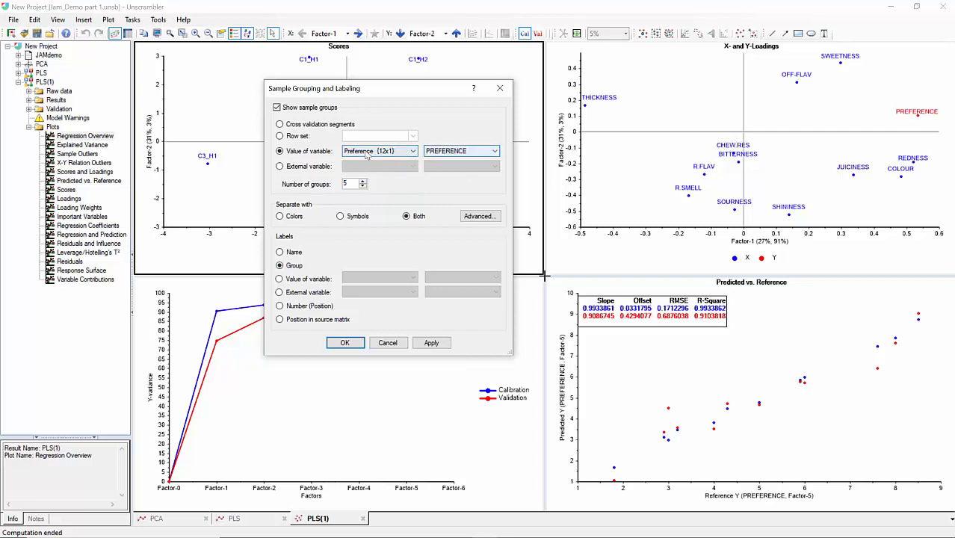
click(345, 343)
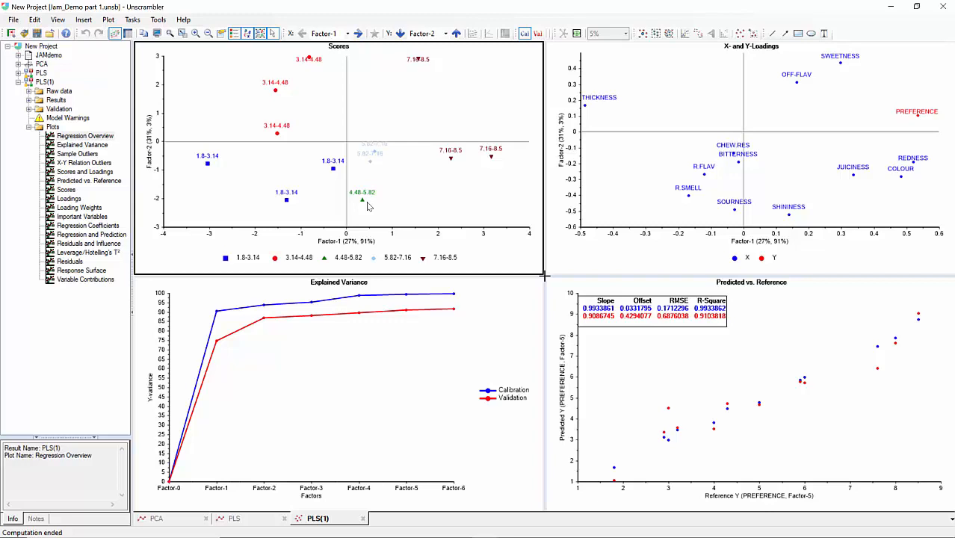
Switch the predicted vs. reference plot to Factor-1 and show its target lines.
click(718, 111)
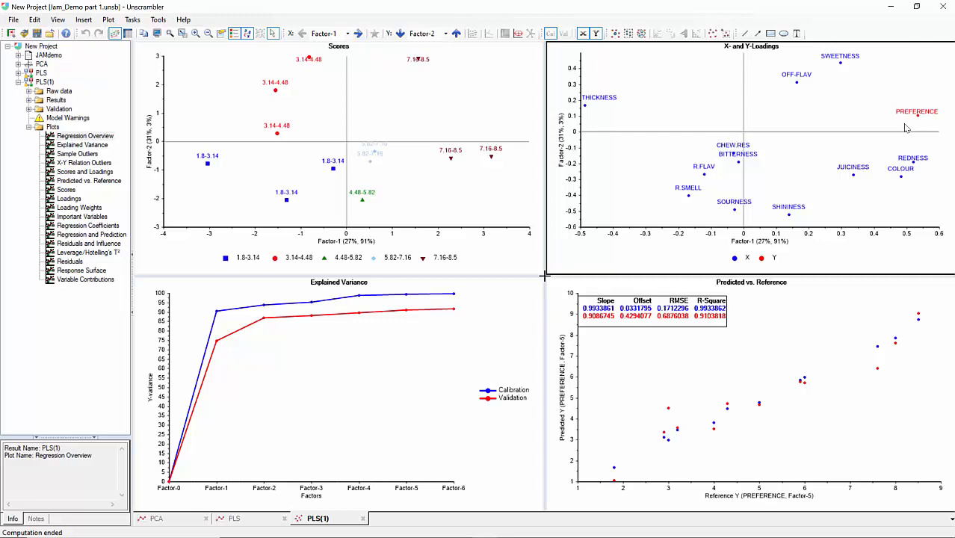
click(280, 375)
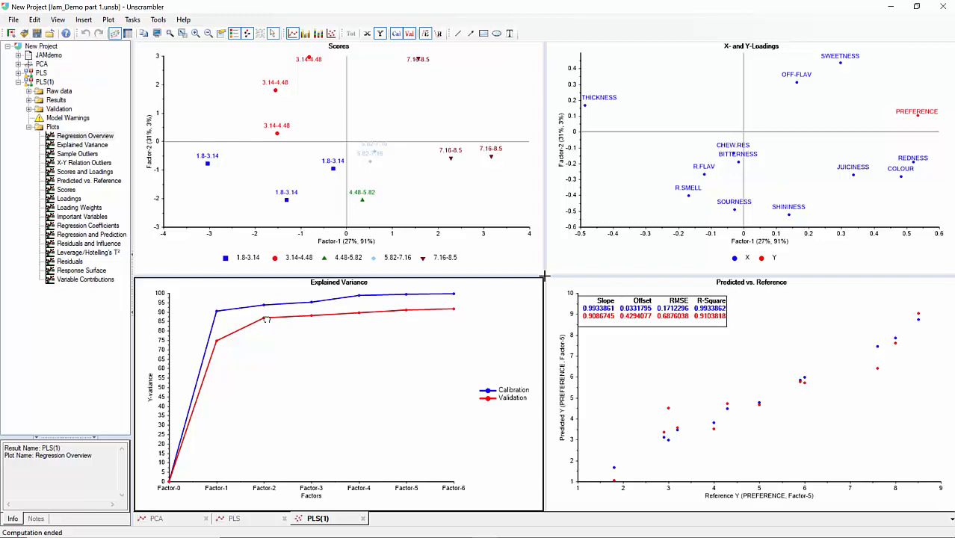
click(649, 394)
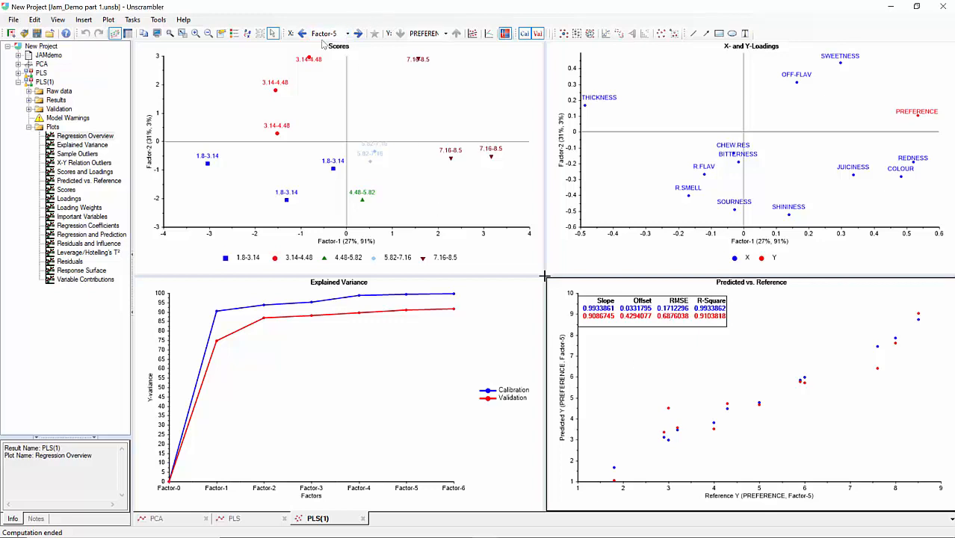
click(347, 34)
click(342, 45)
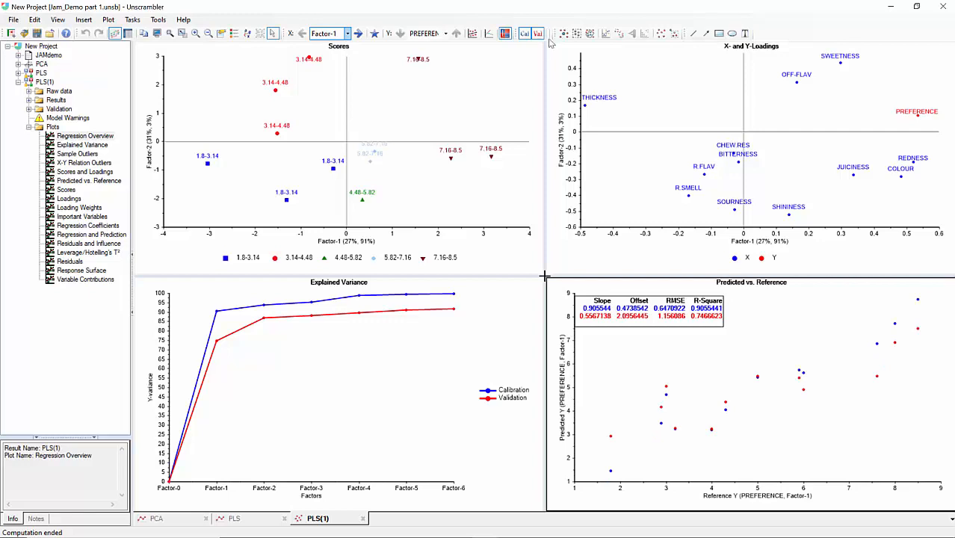
click(488, 34)
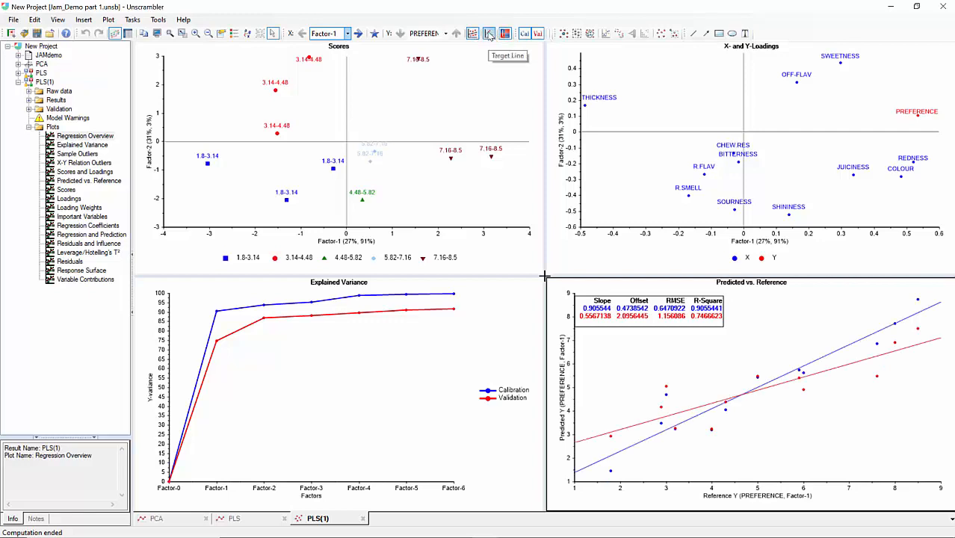
Show the target line on the predicted vs. reference plot and step it through Factor-2, Factor-3 and Factor-4.
click(489, 35)
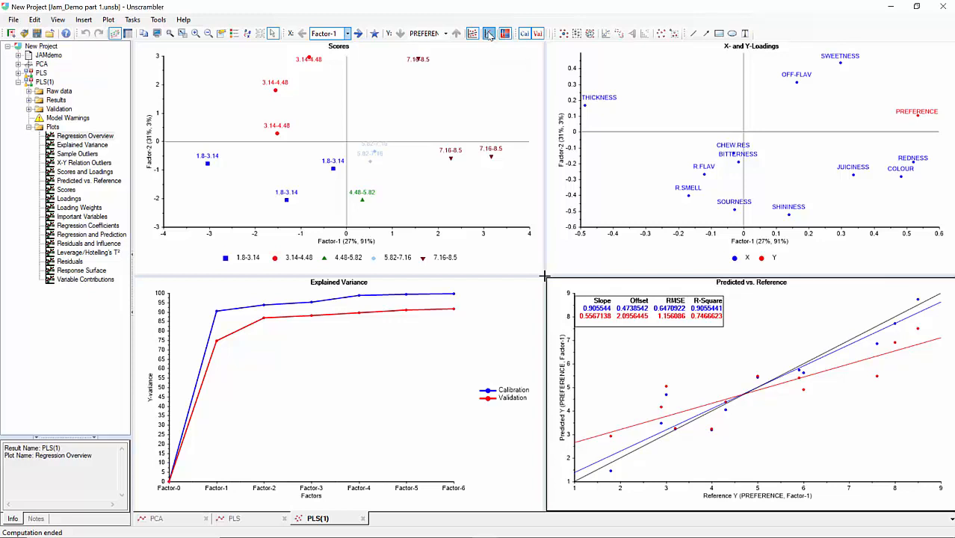
click(348, 34)
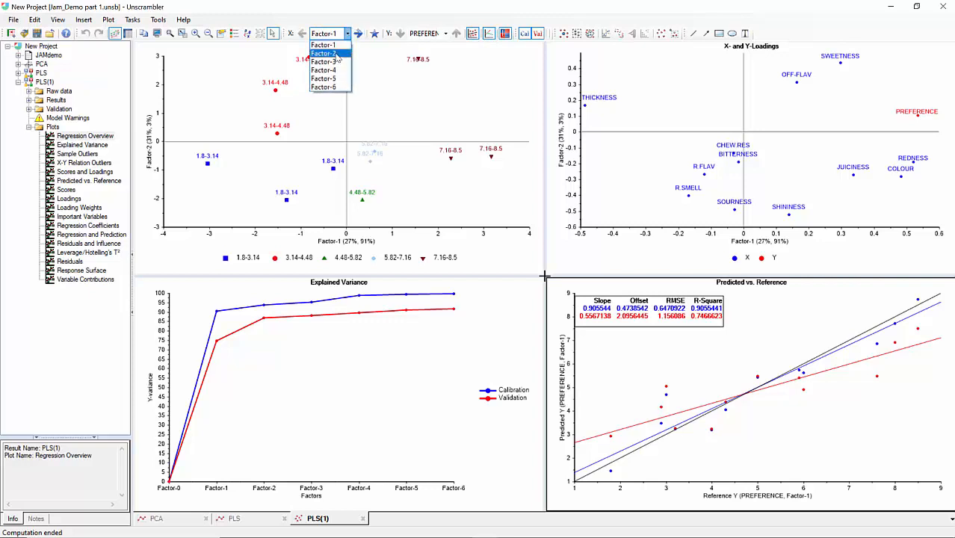
click(337, 54)
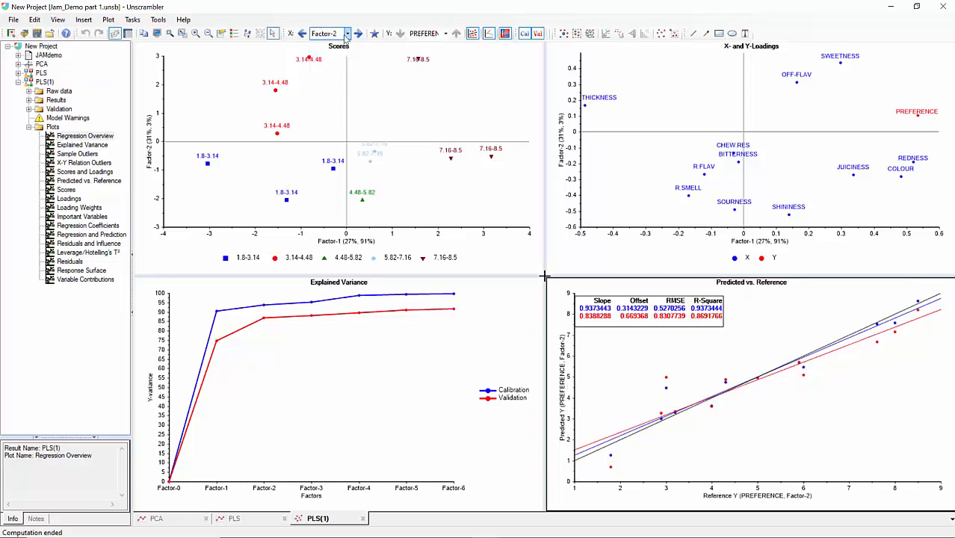
click(348, 34)
click(336, 63)
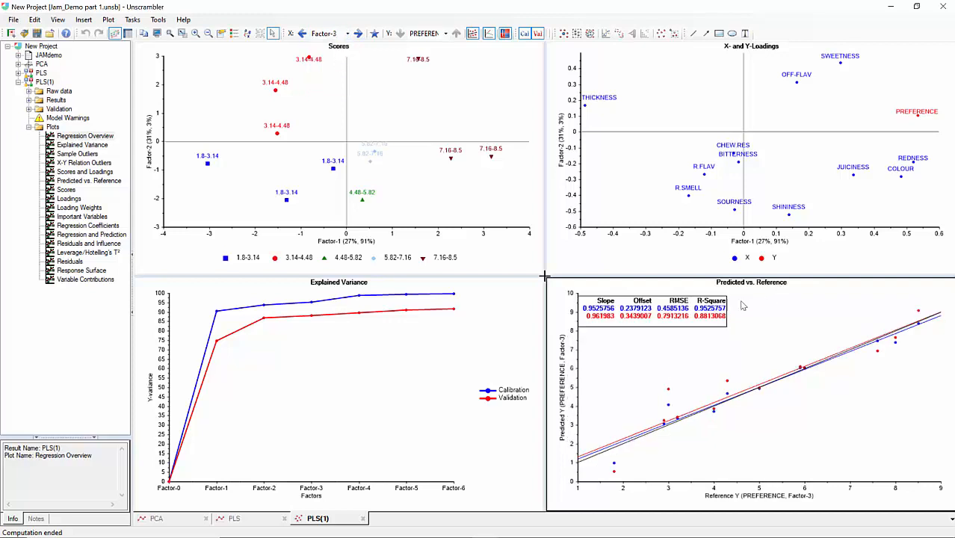
click(348, 34)
click(323, 69)
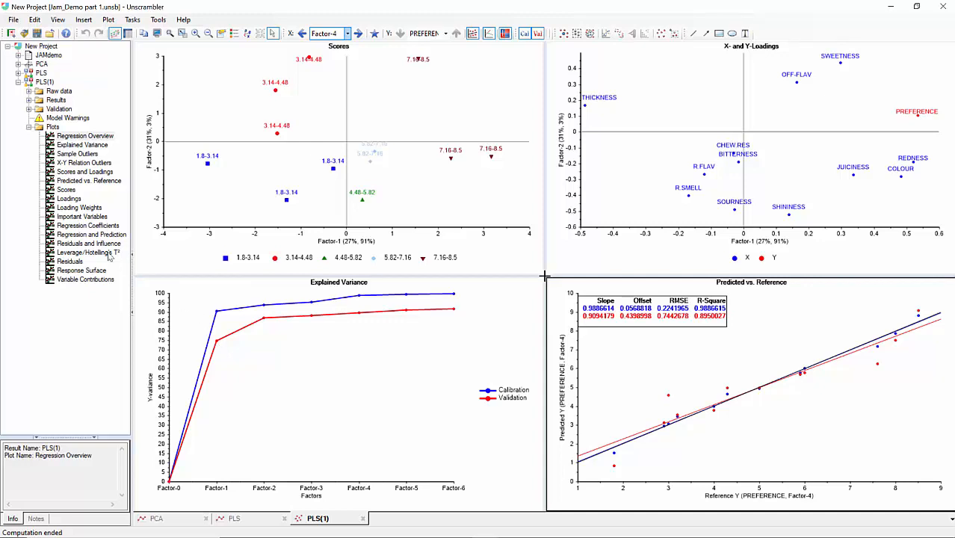
Open the Regression Coefficients plots, enlarge the two 2D coefficient plots and display both as bar charts.
click(71, 226)
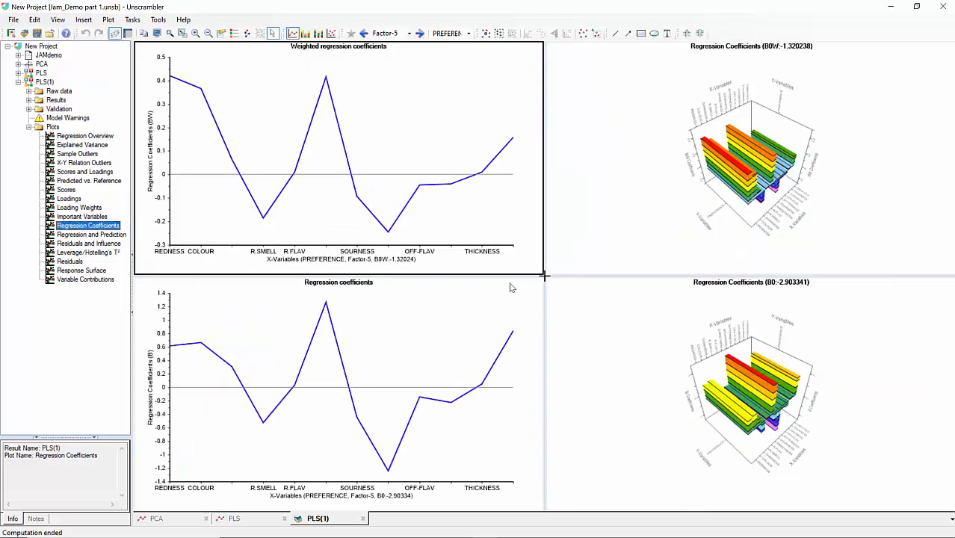
drag(547, 276, 888, 367)
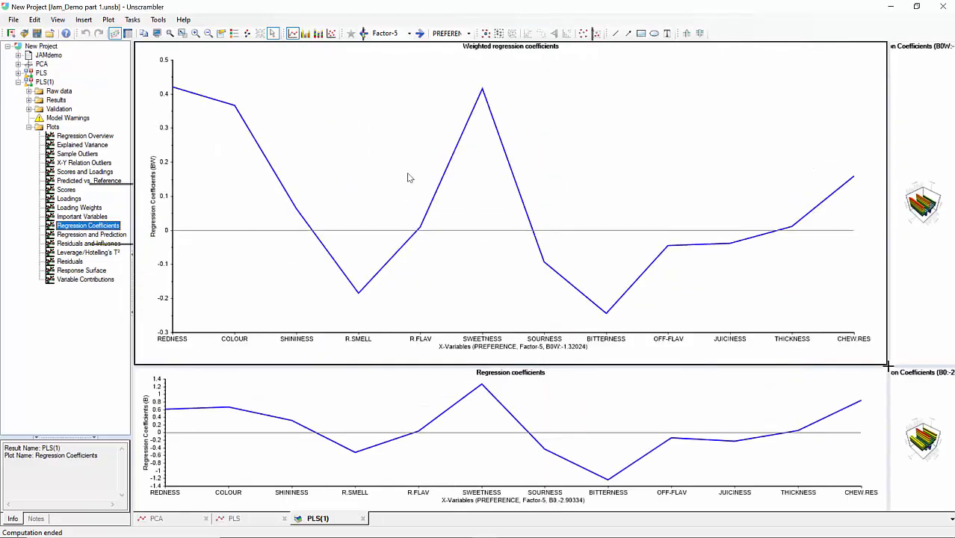
click(306, 35)
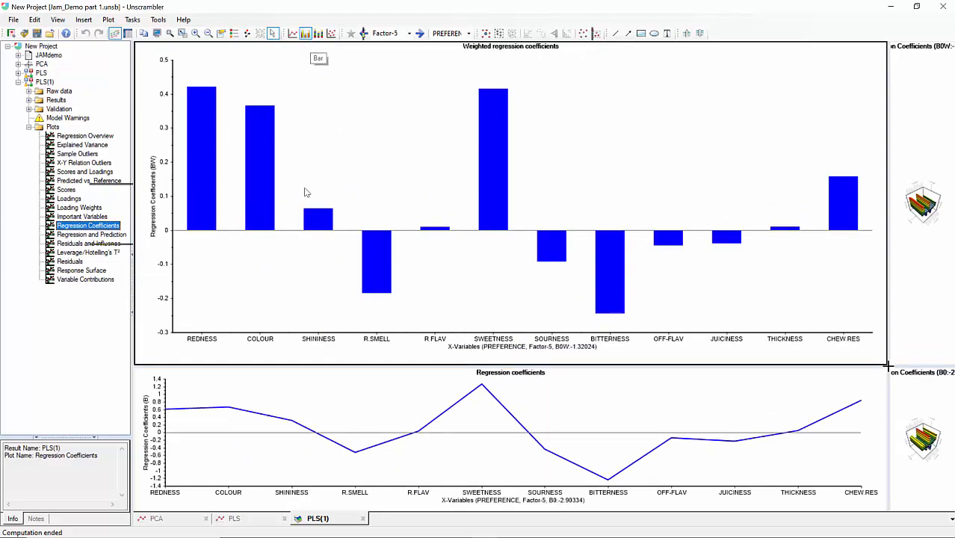
click(305, 35)
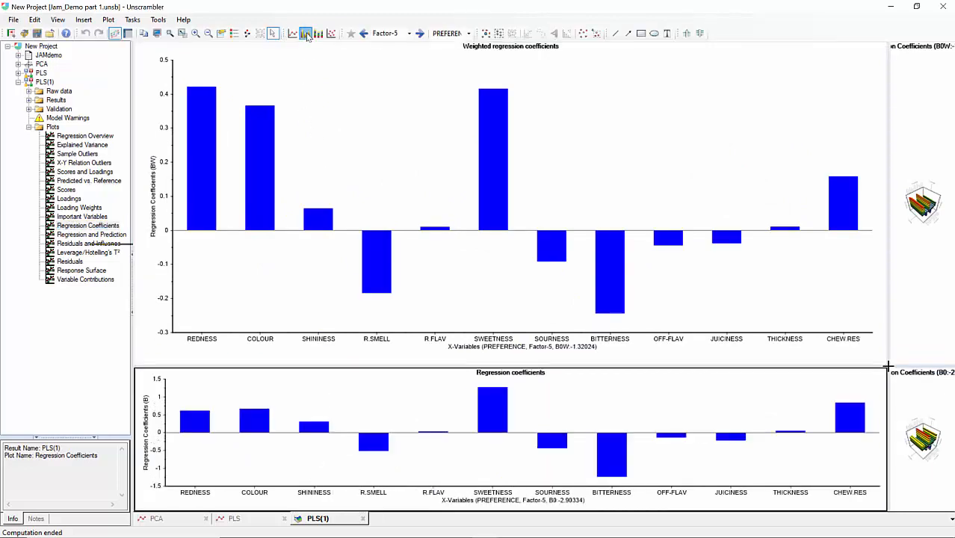
drag(494, 365, 498, 267)
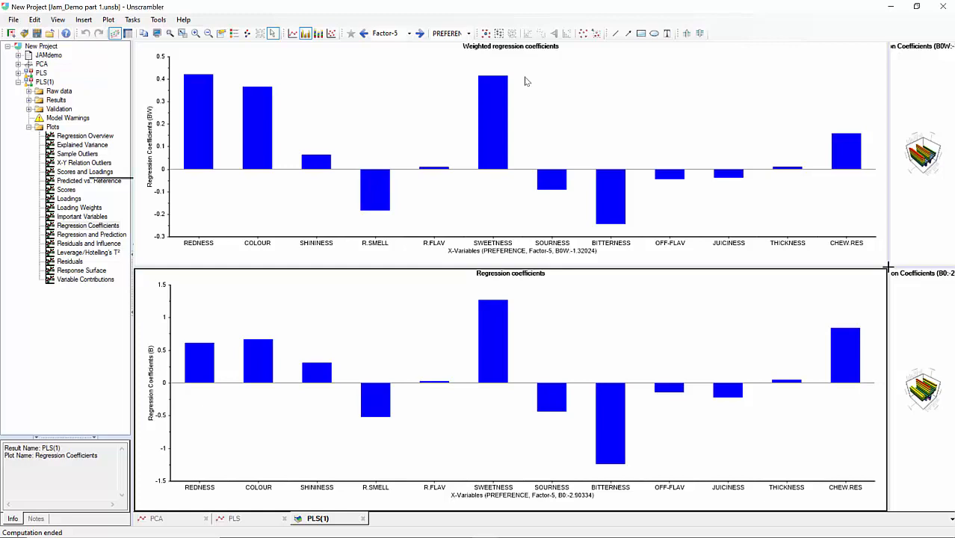
Switch the weighted regression coefficients plot to Factor-1.
mouse_move(201, 98)
mouse_move(251, 135)
mouse_move(849, 171)
mouse_move(849, 150)
click(553, 144)
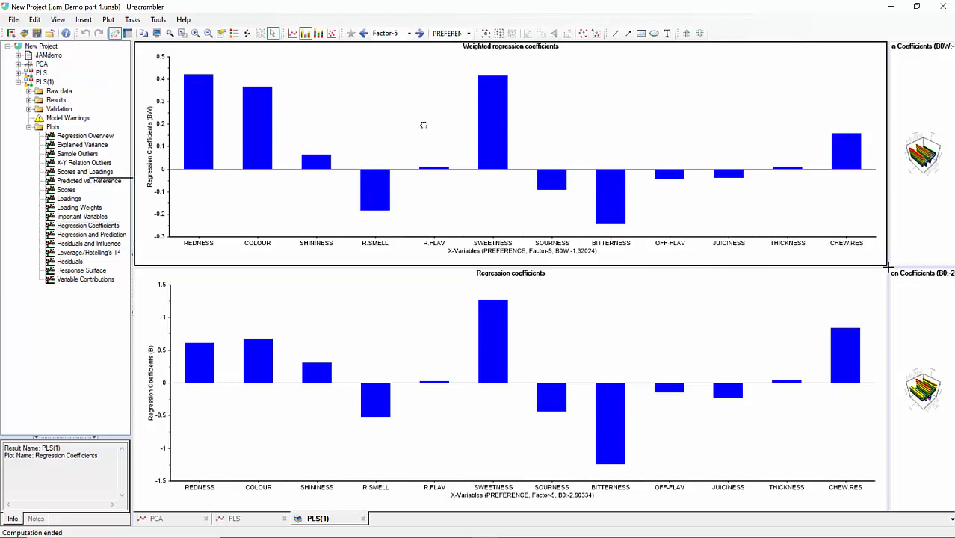
click(408, 34)
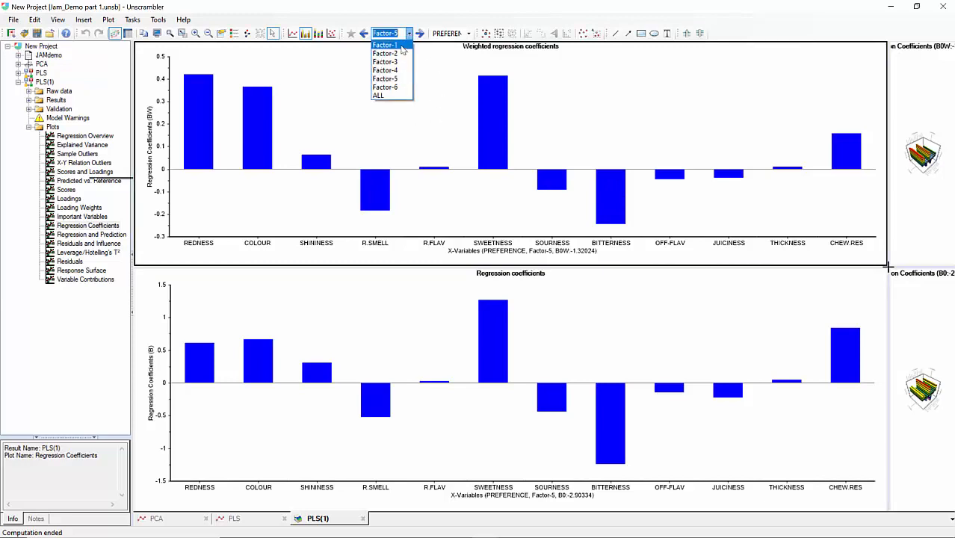
click(402, 46)
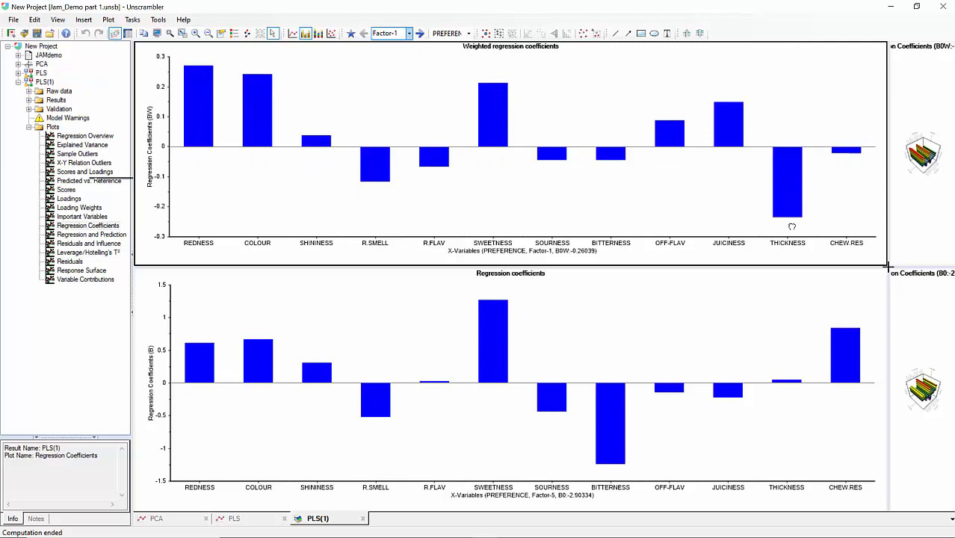
Compare the weighted regression coefficients for ALL factors before returning to Factor-1.
mouse_move(792, 209)
click(408, 34)
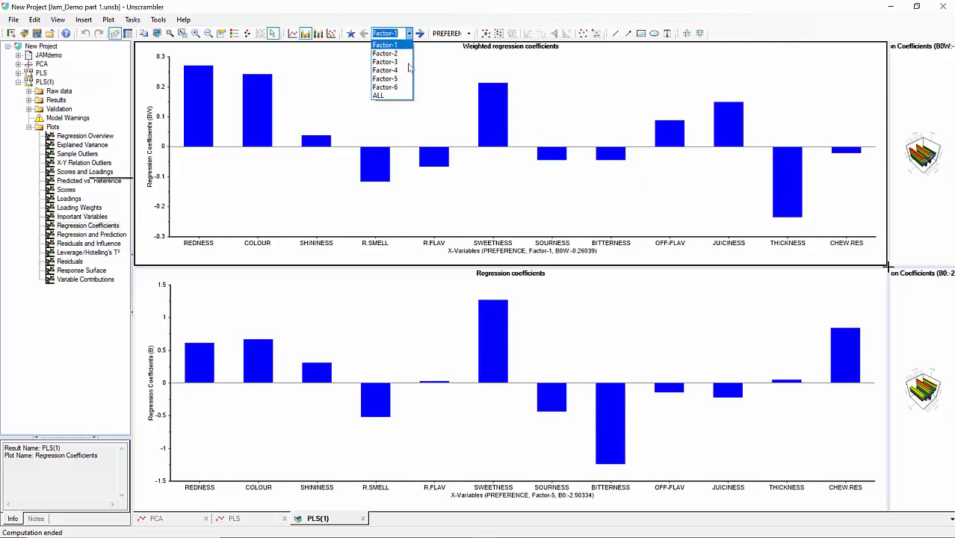
click(393, 94)
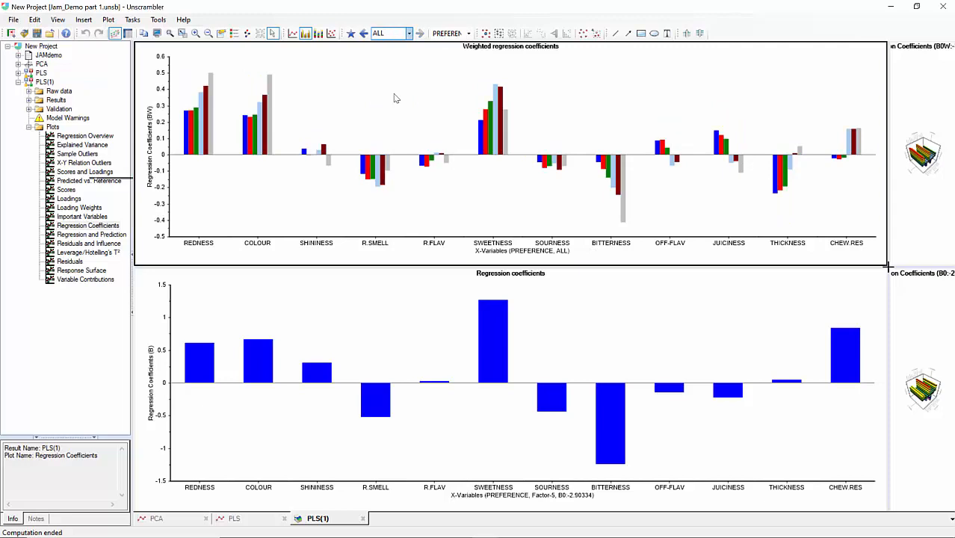
click(409, 34)
click(388, 43)
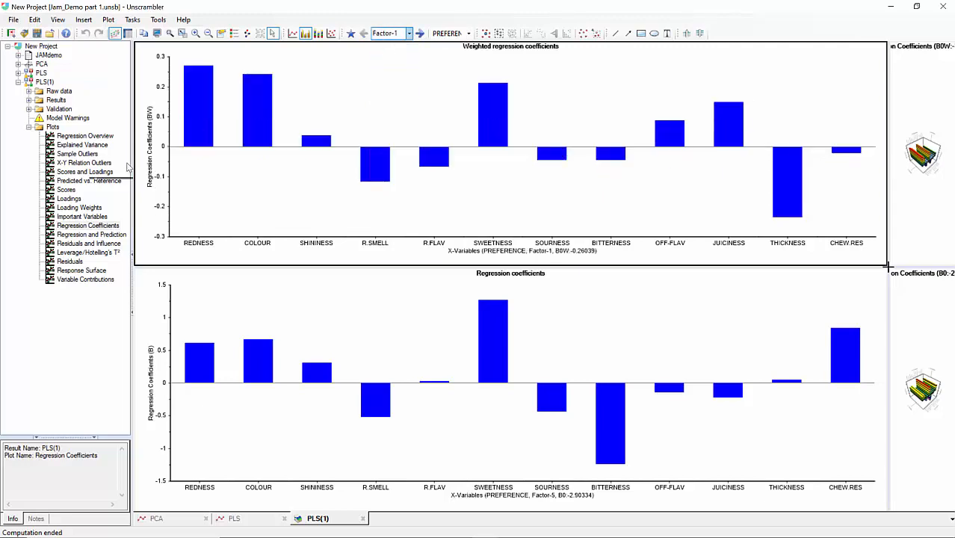
Open the weighted Beta Coefficients table from the PLS results and set it to Factor-1.
click(29, 127)
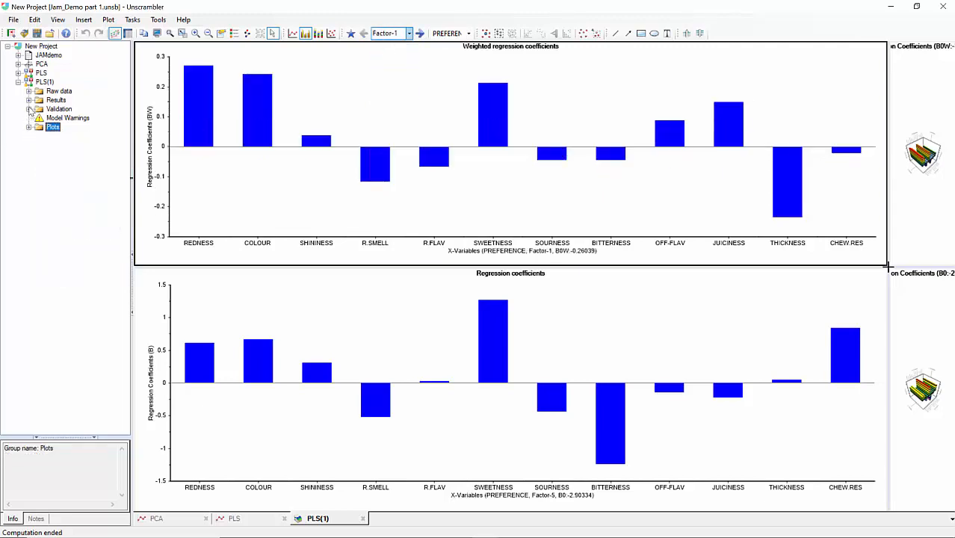
click(29, 100)
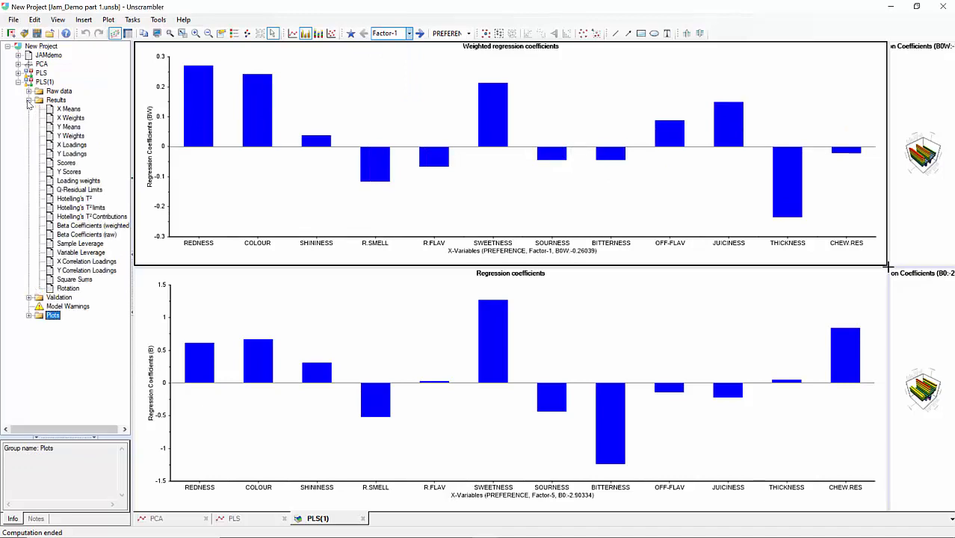
double_click(68, 226)
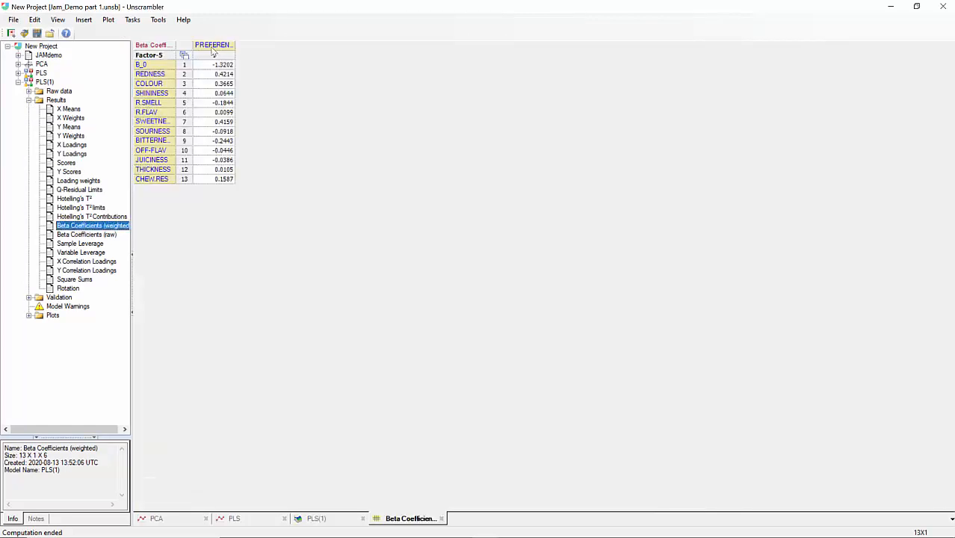
click(169, 57)
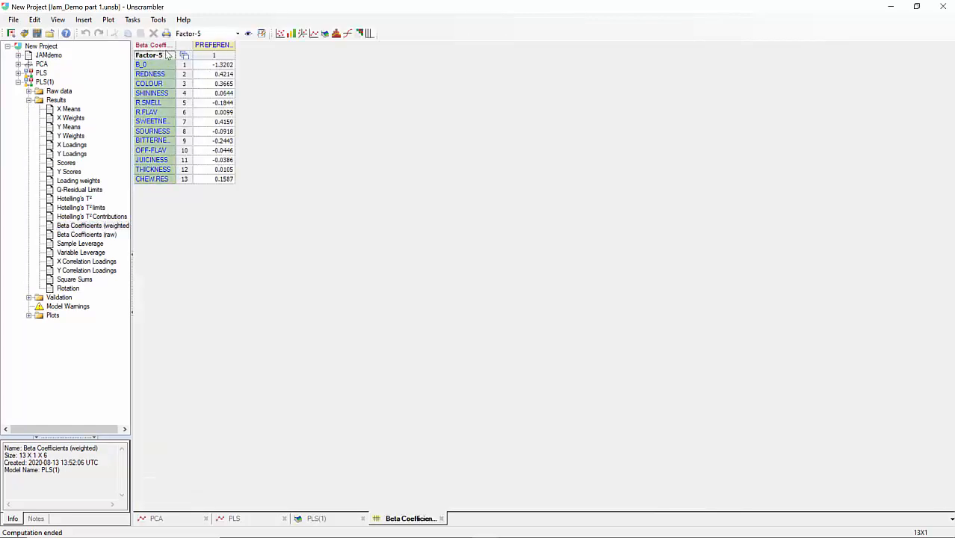
click(237, 34)
click(229, 44)
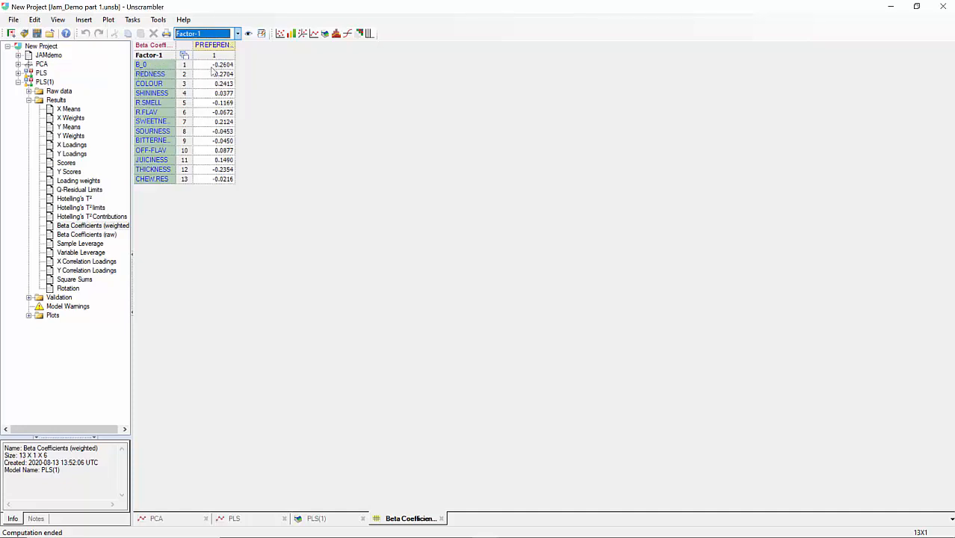
Open the raw Beta Coefficients table and set it to Factor-1.
click(87, 234)
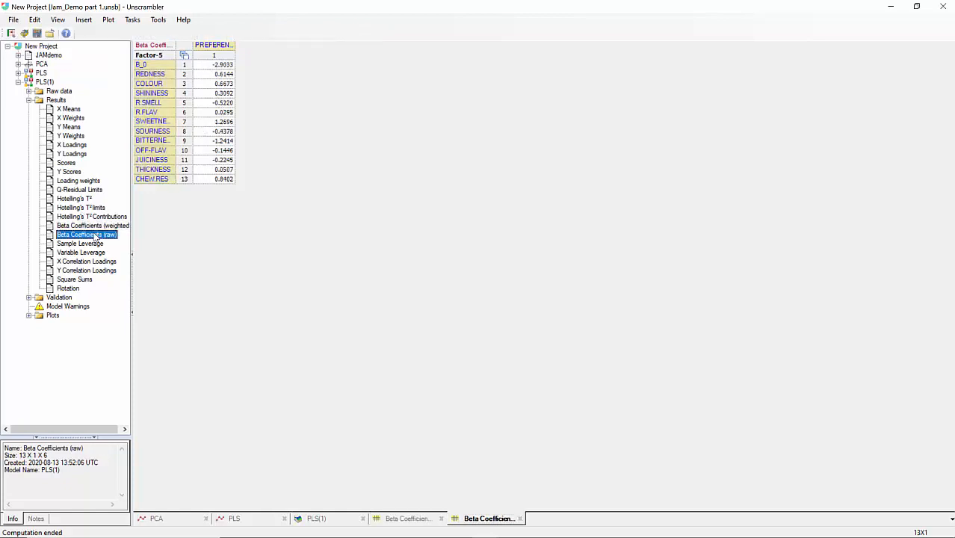
click(170, 57)
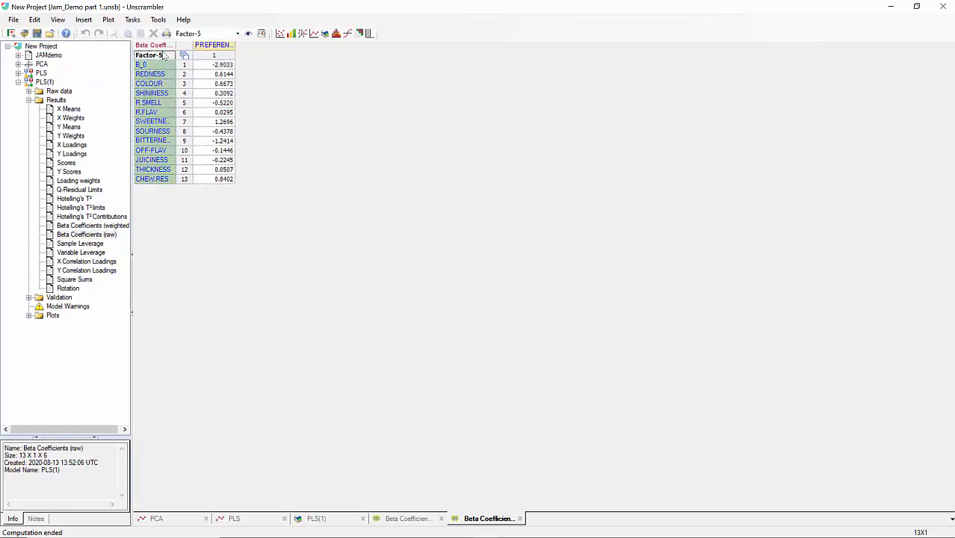
click(240, 36)
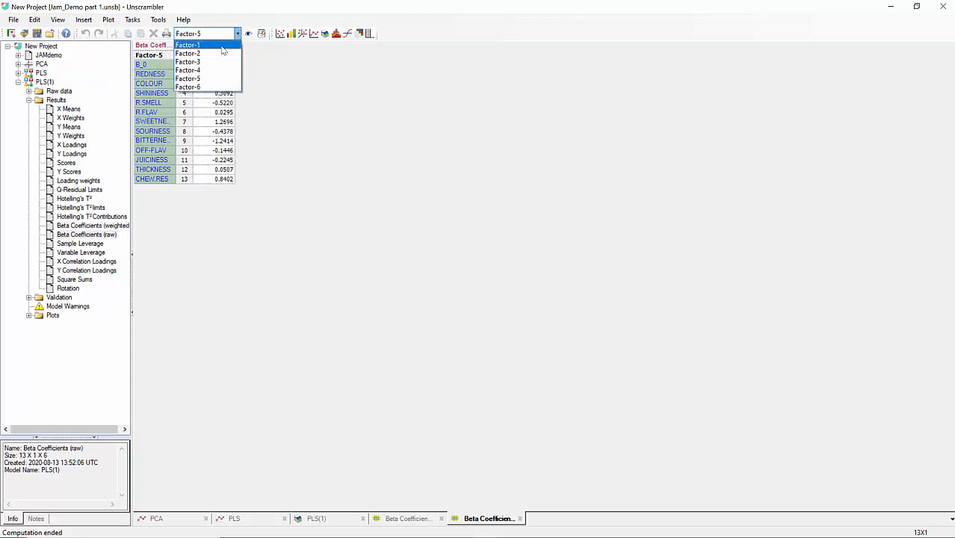
click(228, 42)
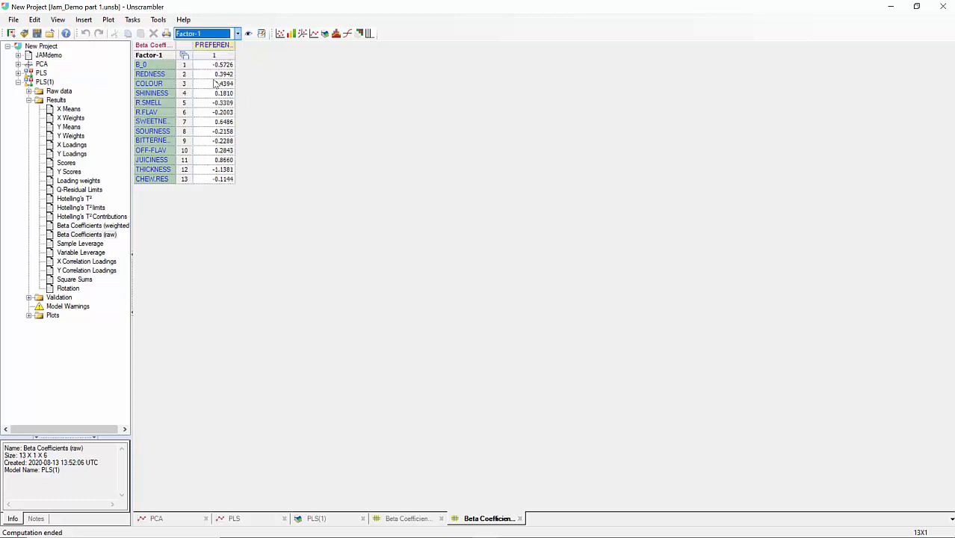
Rename the PLS(1) model node as Preference PLS.
click(43, 81)
right_click(44, 81)
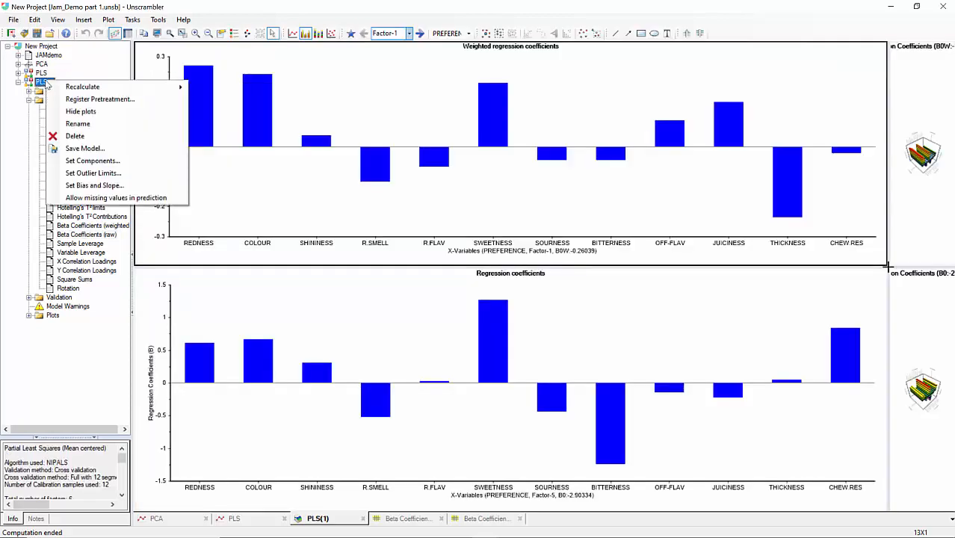
click(77, 124)
text(F)
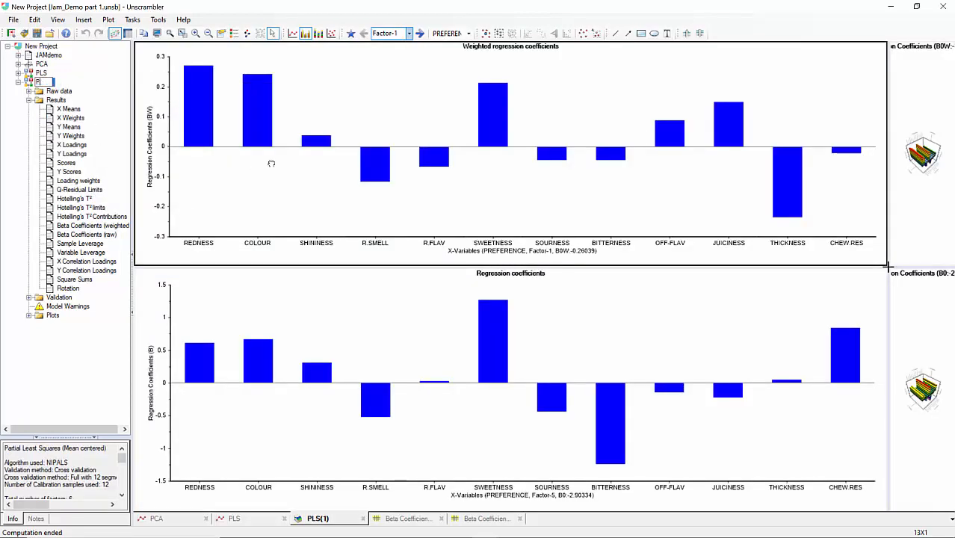
text(reference PLS)
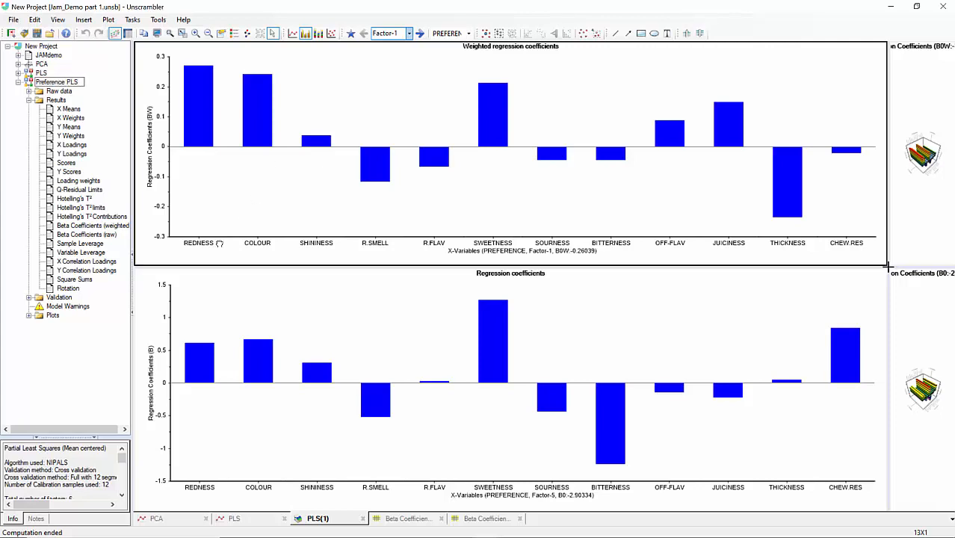
key(Return)
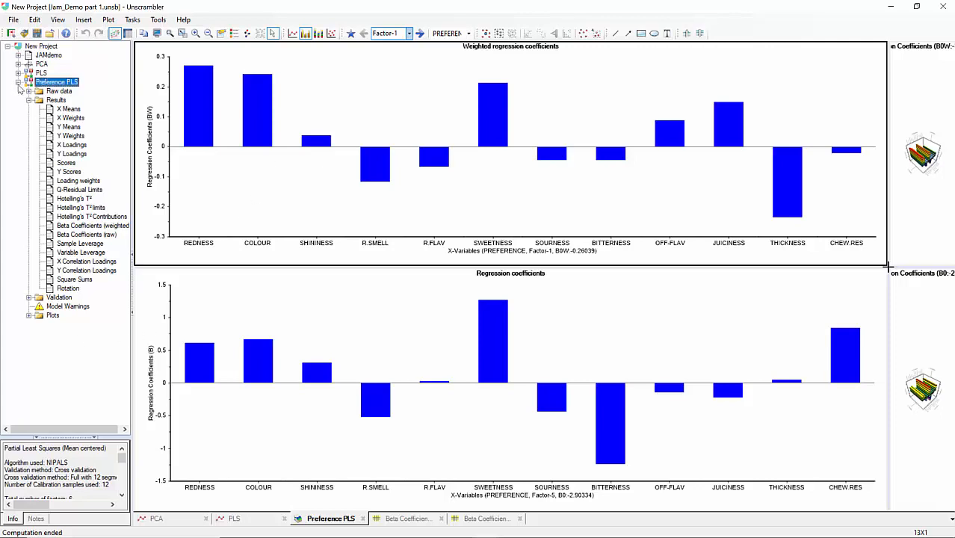
Start a regression prediction and select the Preference PLS model.
click(18, 83)
click(132, 20)
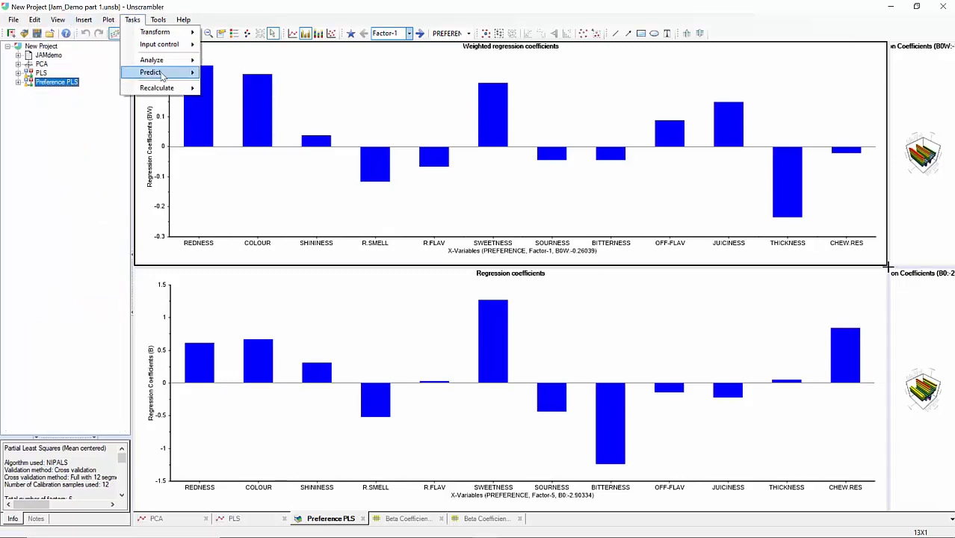
mouse_move(163, 75)
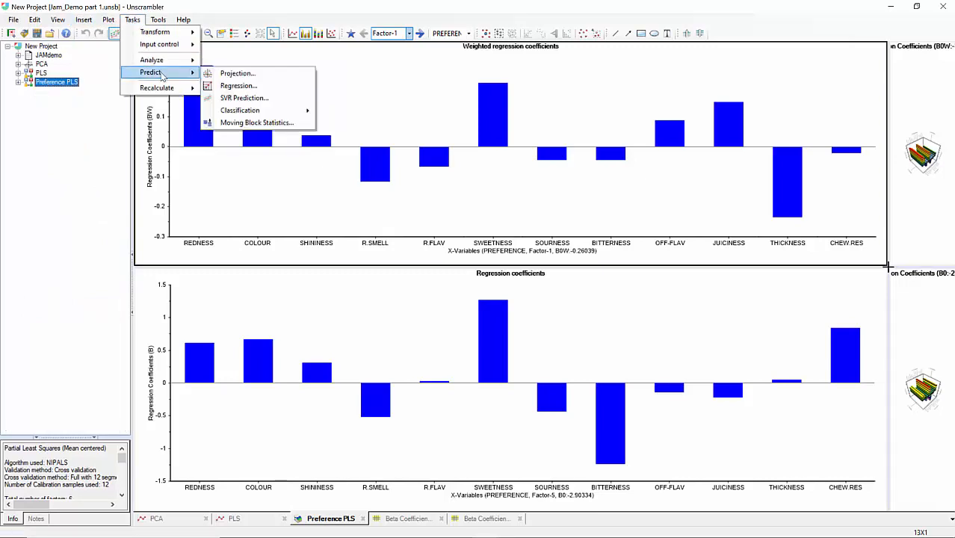
click(226, 88)
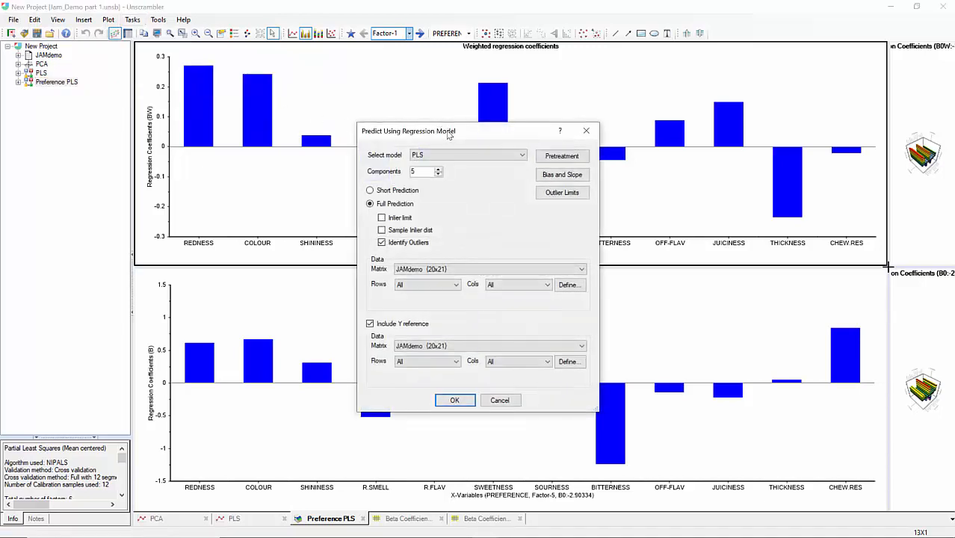
drag(447, 128, 361, 101)
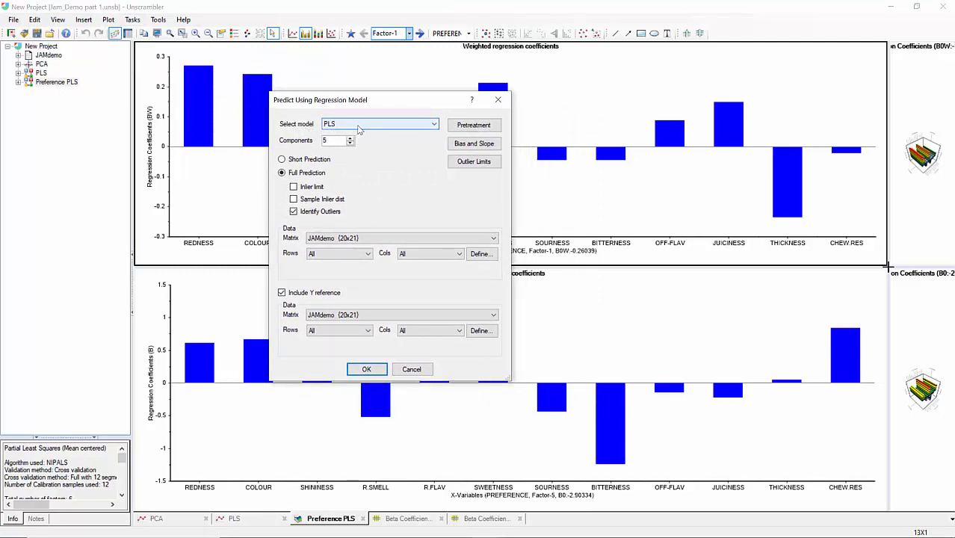
click(358, 129)
click(366, 139)
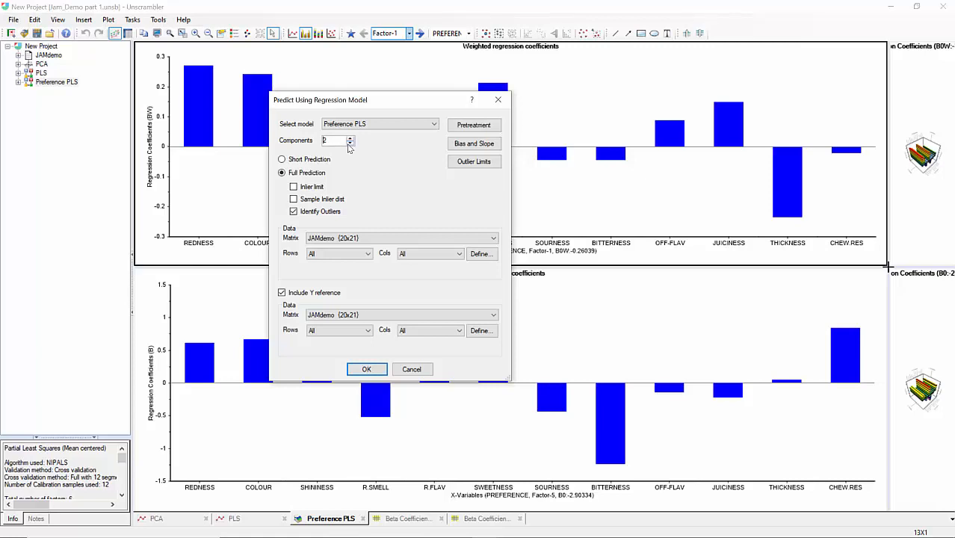
Enable the inlier limit and sample inlier distance options and select the Prediction rows of JAMdemo.
click(299, 187)
click(303, 200)
click(344, 255)
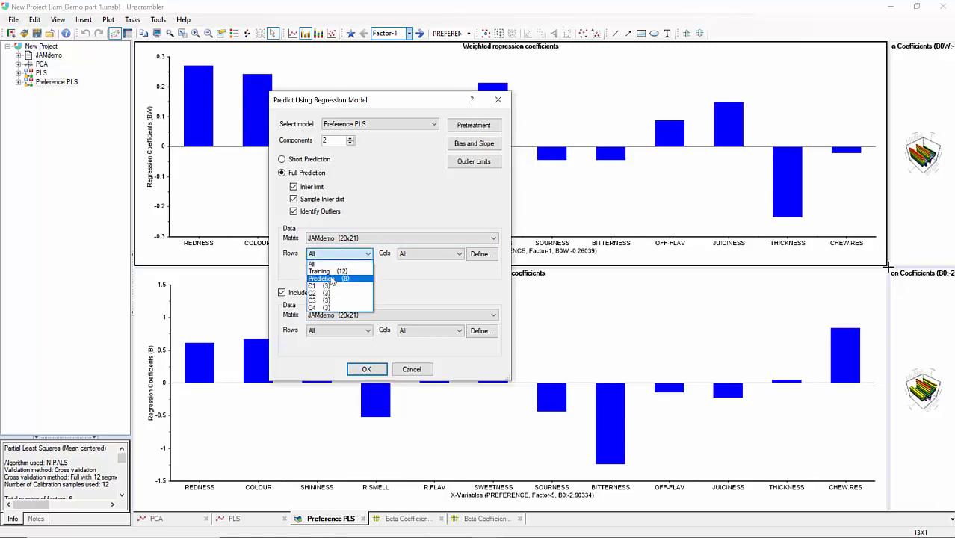
click(331, 280)
Run the prediction on the Sensory columns without including a Y reference.
click(282, 292)
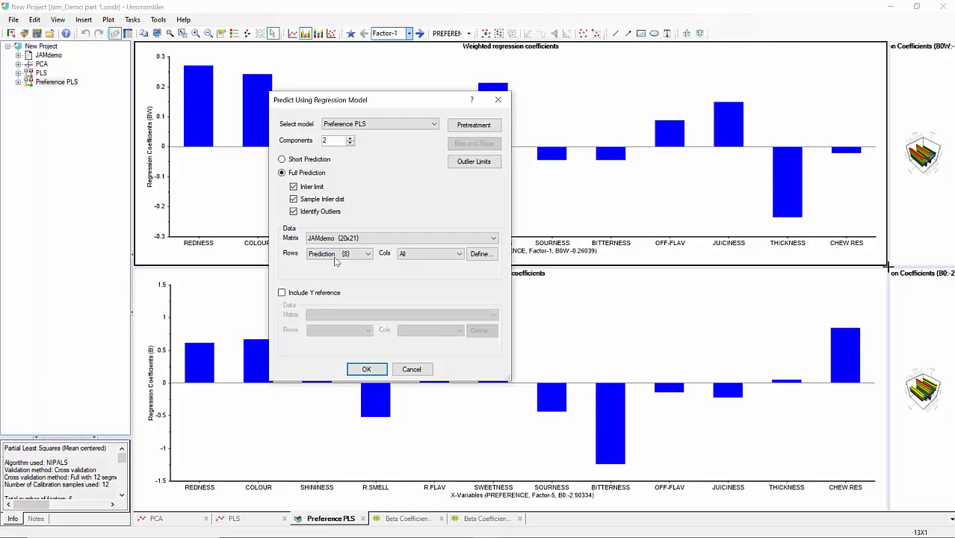
click(415, 255)
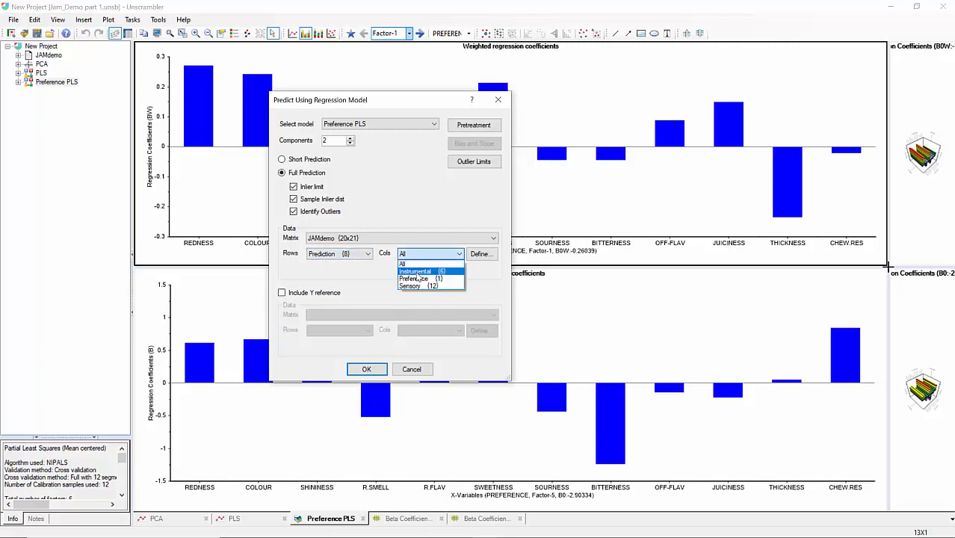
click(412, 286)
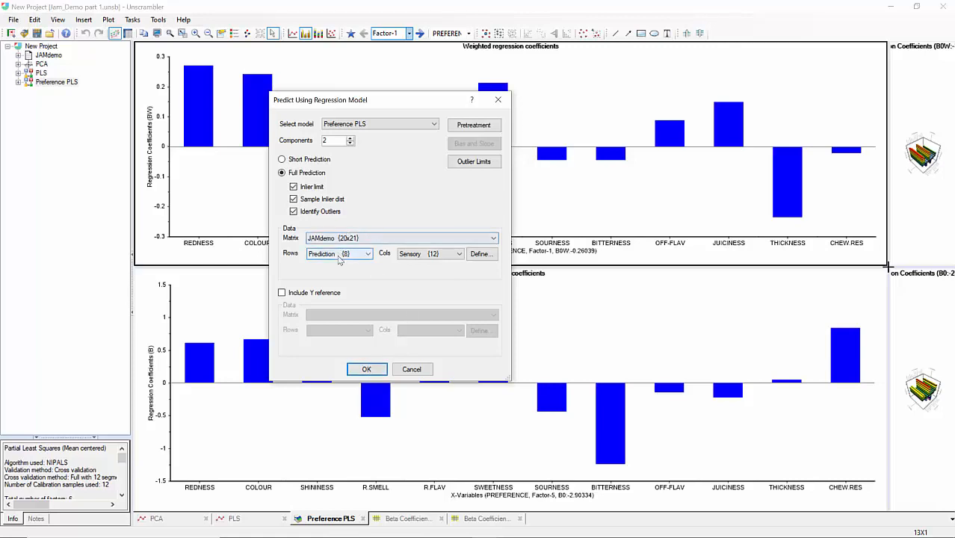
click(366, 370)
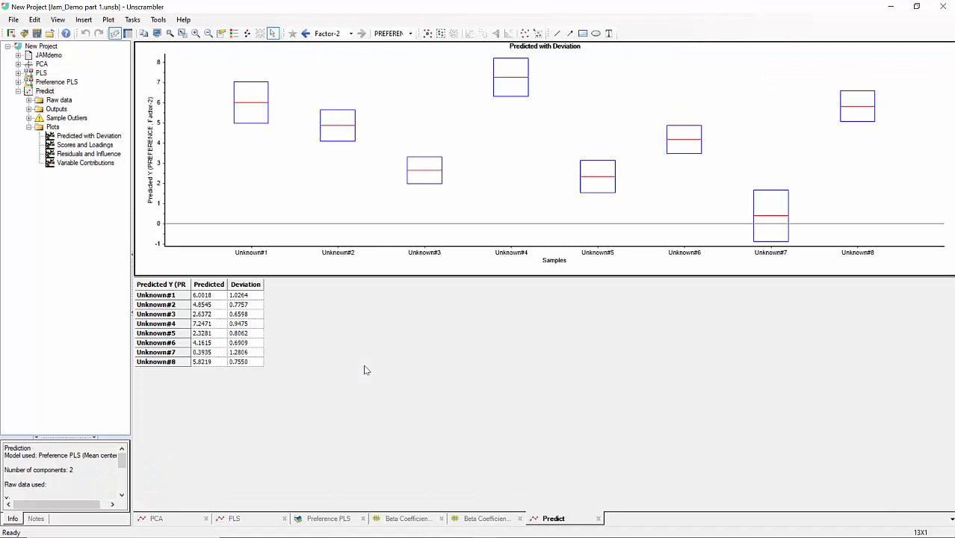
View the prediction's Scores and Loadings, Variable Contributions, and Predicted with Deviation plots.
mouse_move(252, 109)
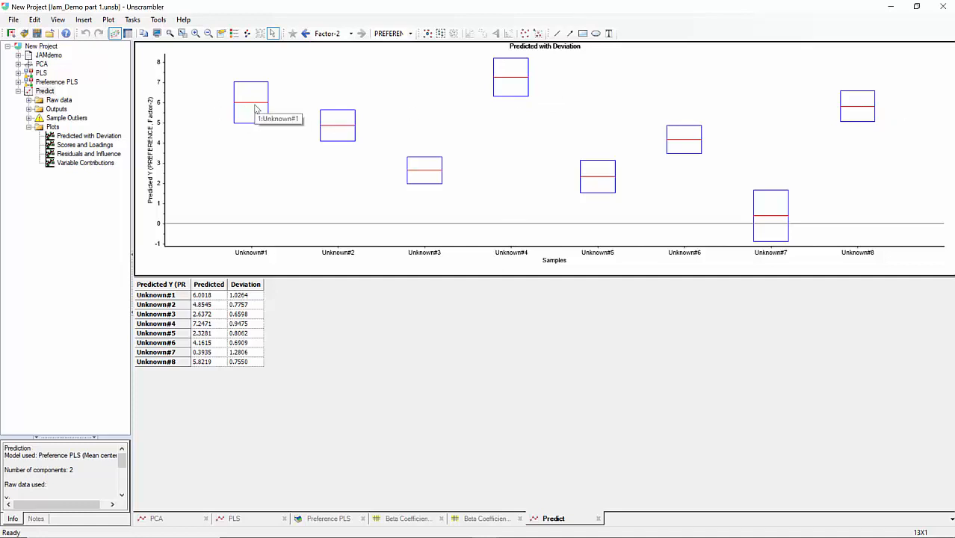
click(74, 148)
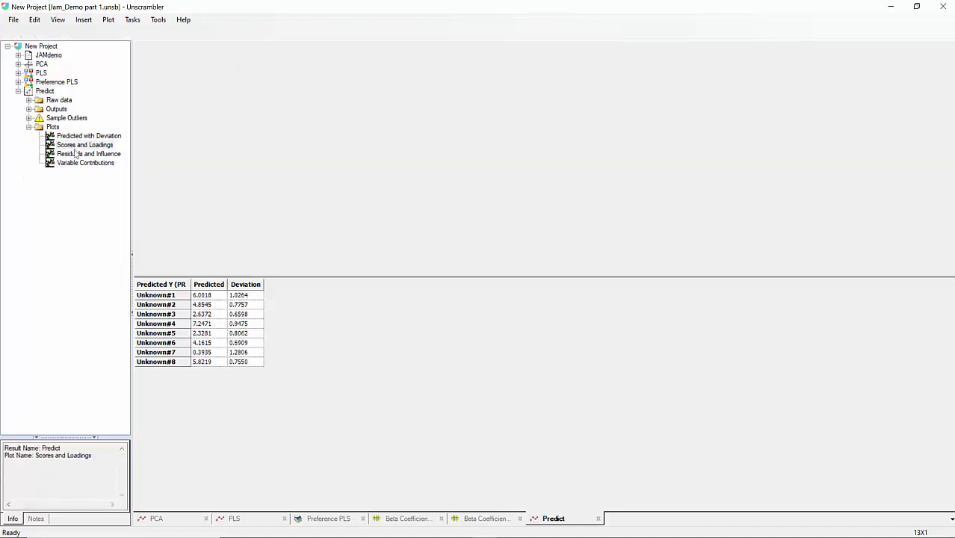
click(75, 154)
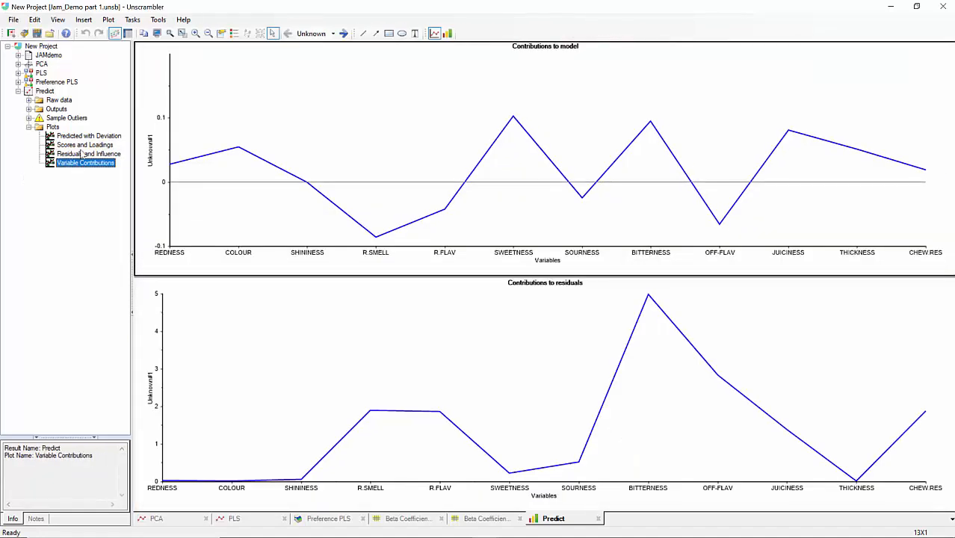
click(80, 137)
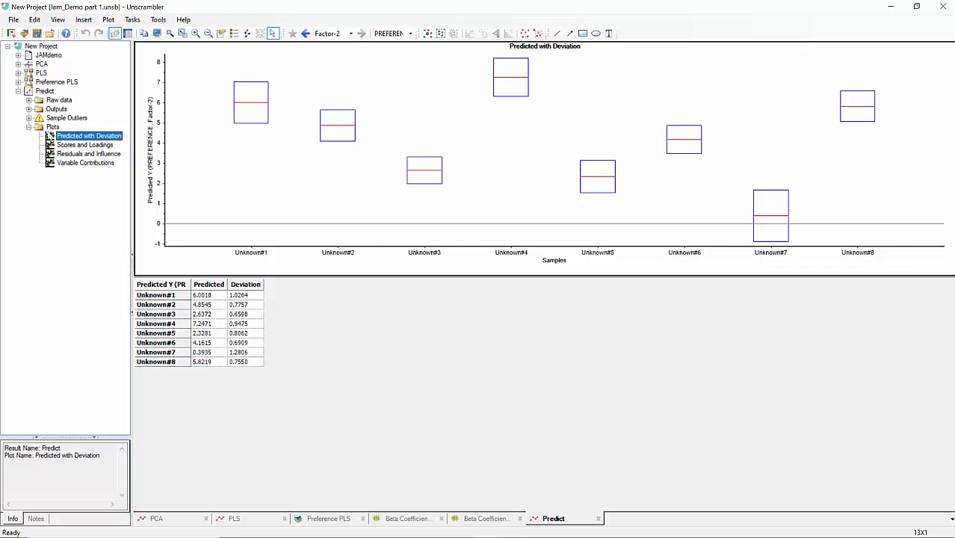
Open the Regression Overview plot of the Preference PLS model.
click(30, 127)
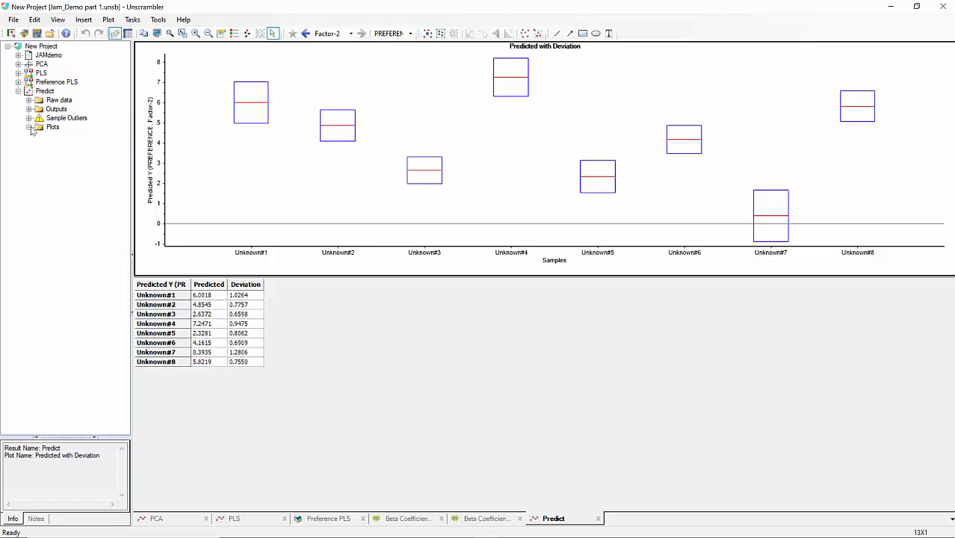
click(30, 127)
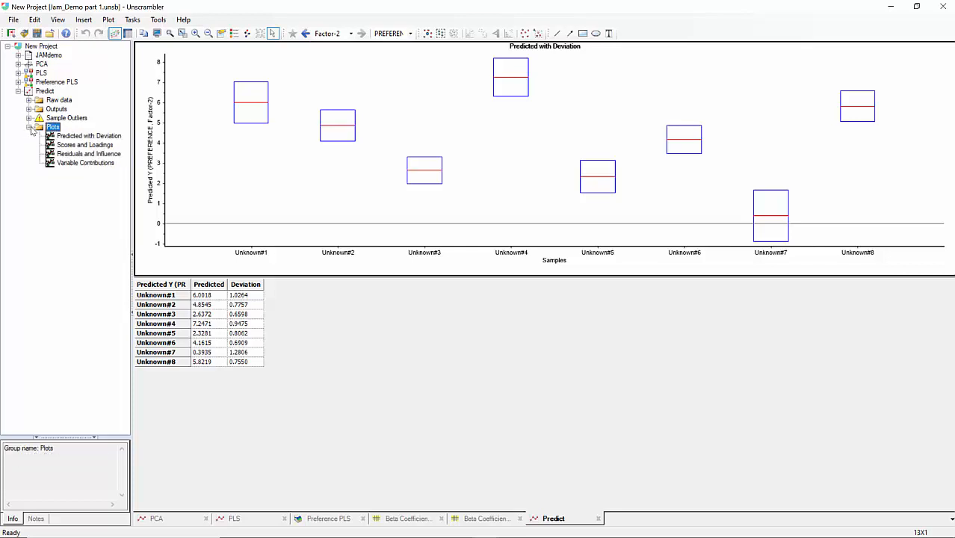
click(18, 83)
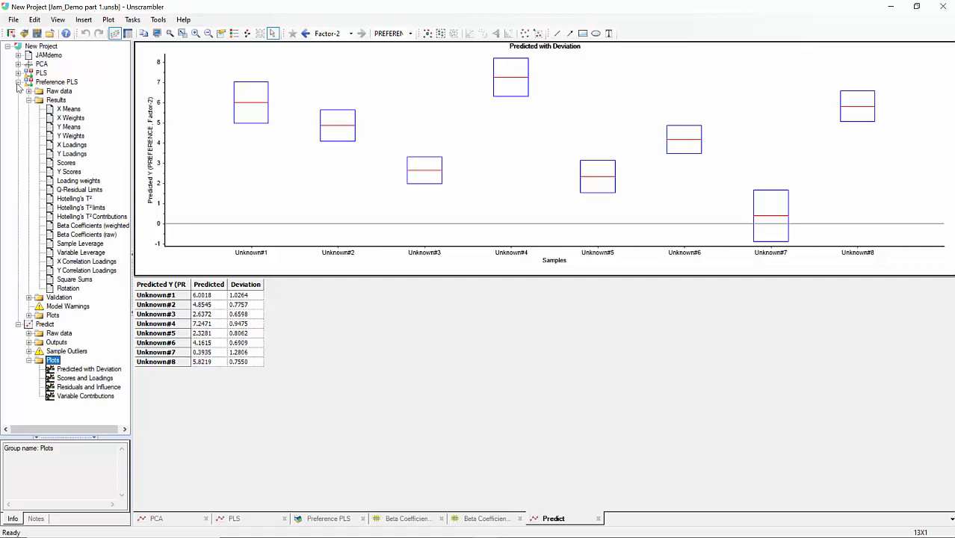
click(28, 99)
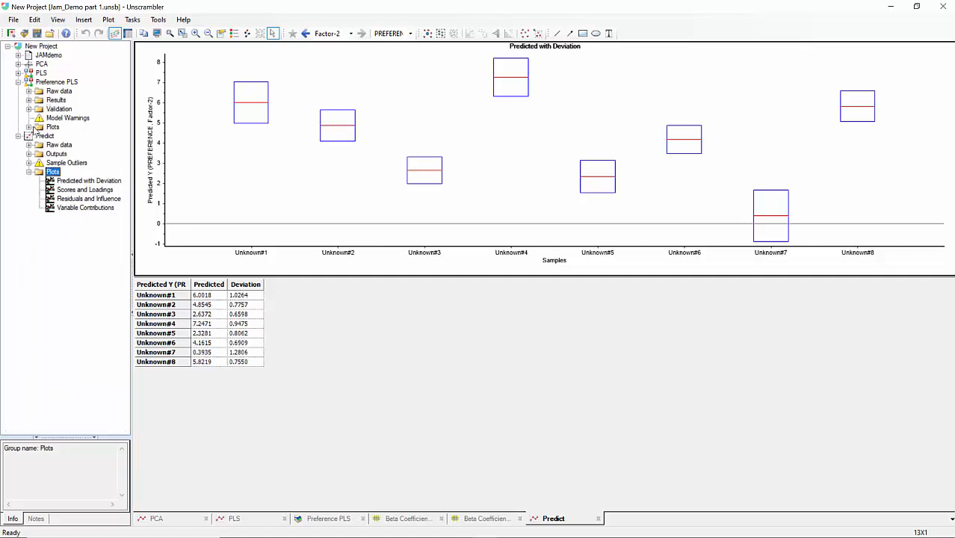
click(29, 127)
click(64, 138)
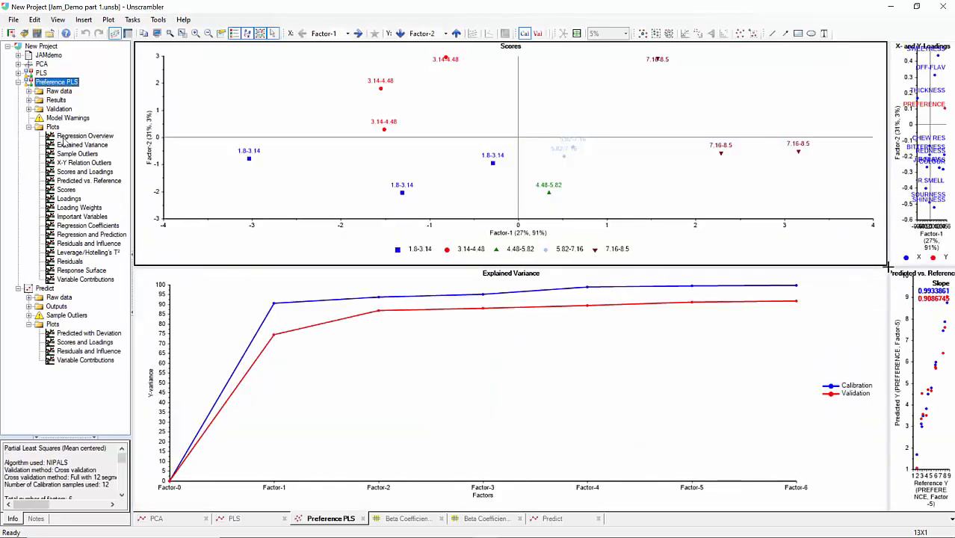
click(64, 138)
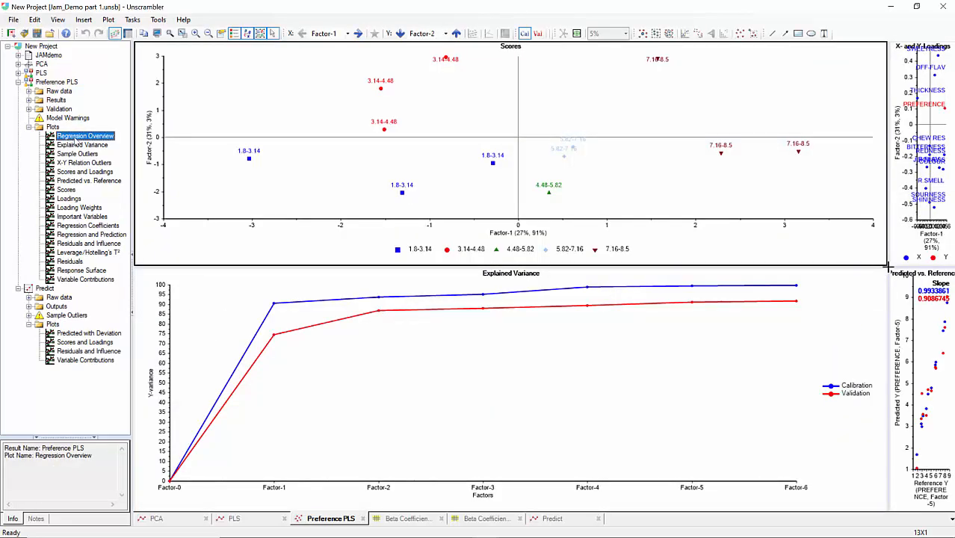
Switch the explained variance plot of the overview to the RMSE plot.
drag(889, 266, 546, 234)
click(392, 325)
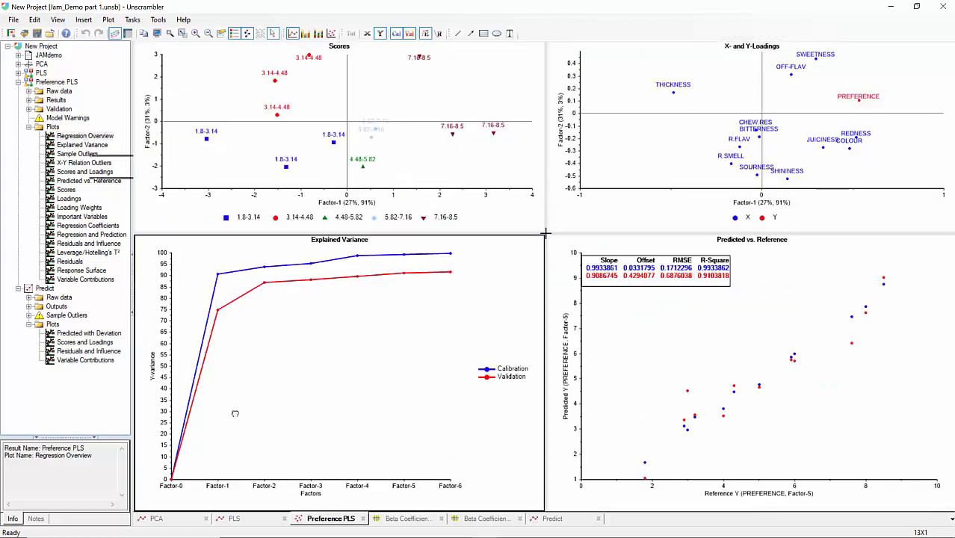
right_click(304, 312)
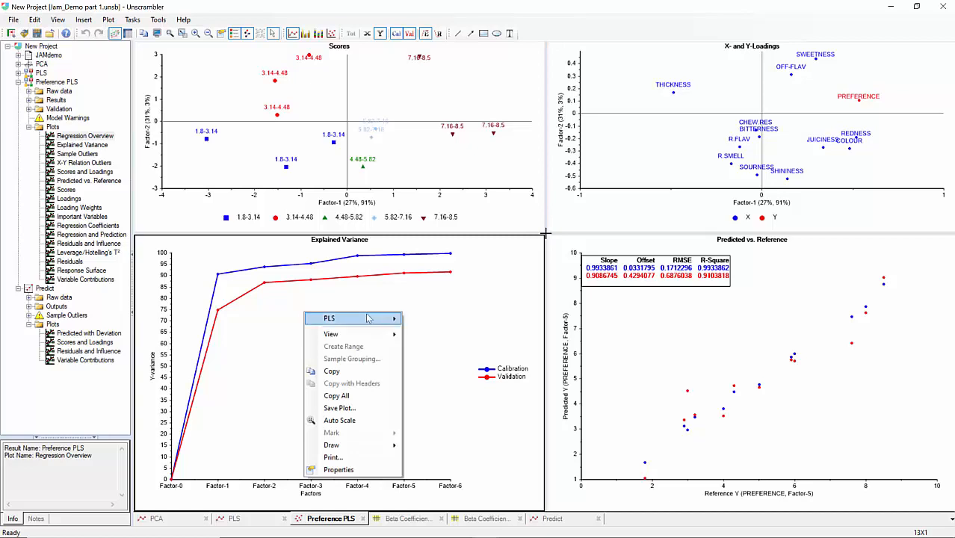
mouse_move(367, 319)
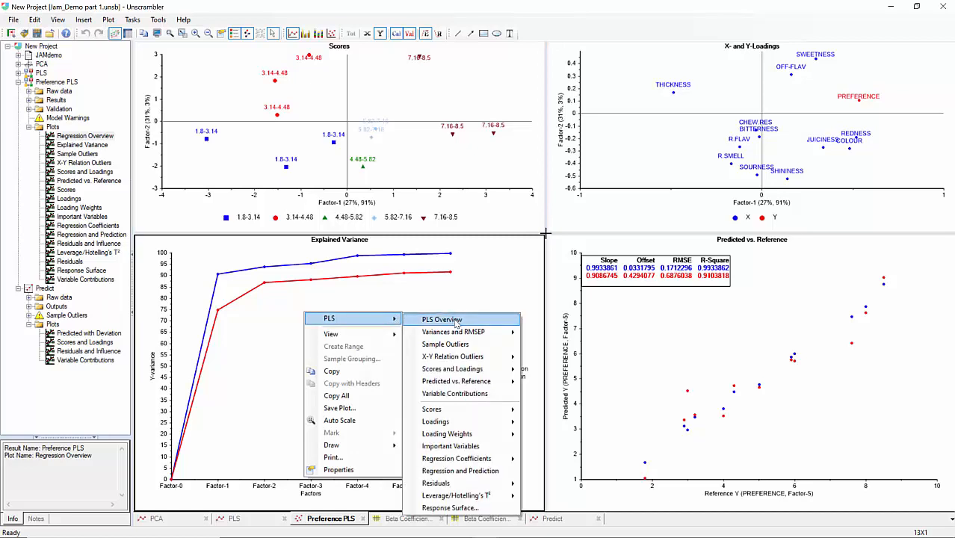
mouse_move(472, 334)
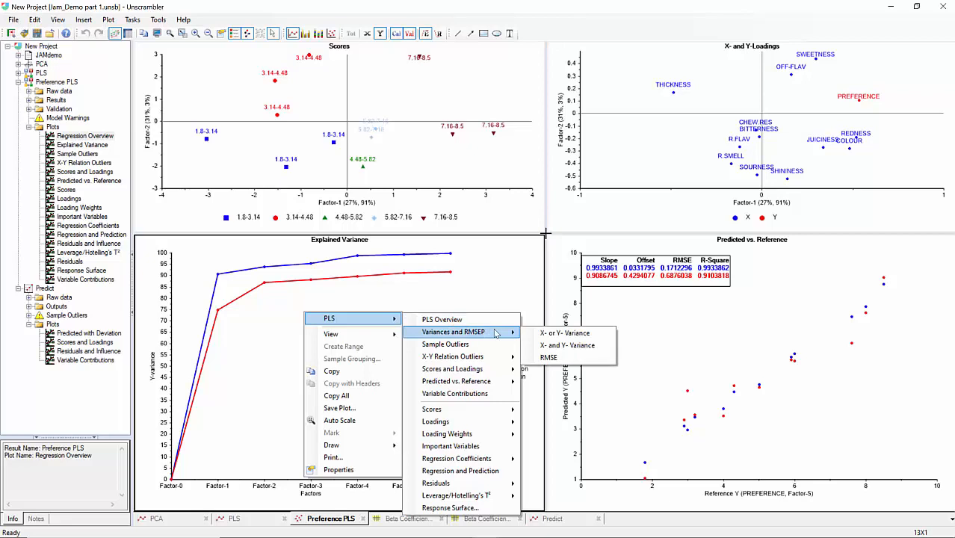
click(551, 357)
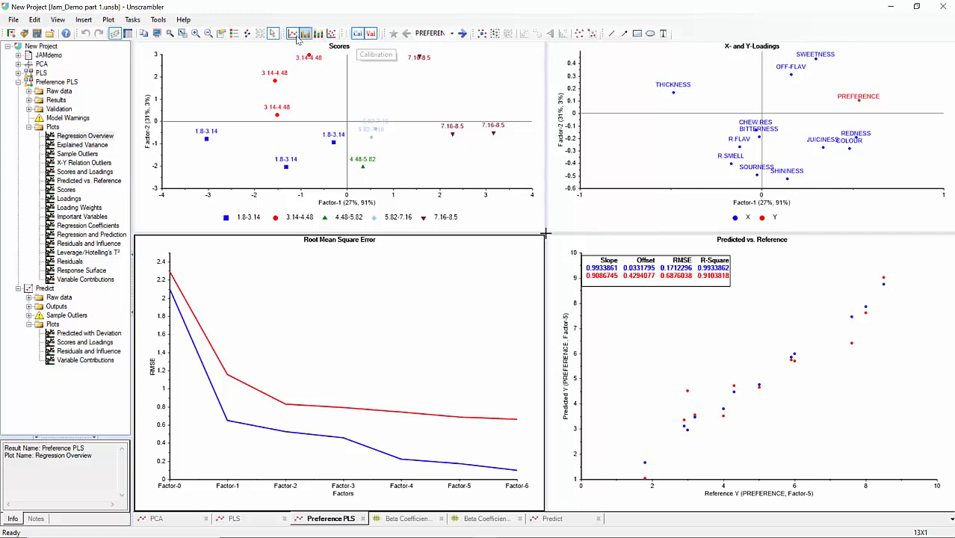
Show the legend and hide the calibration curve so only the validation RMSE remains.
click(247, 32)
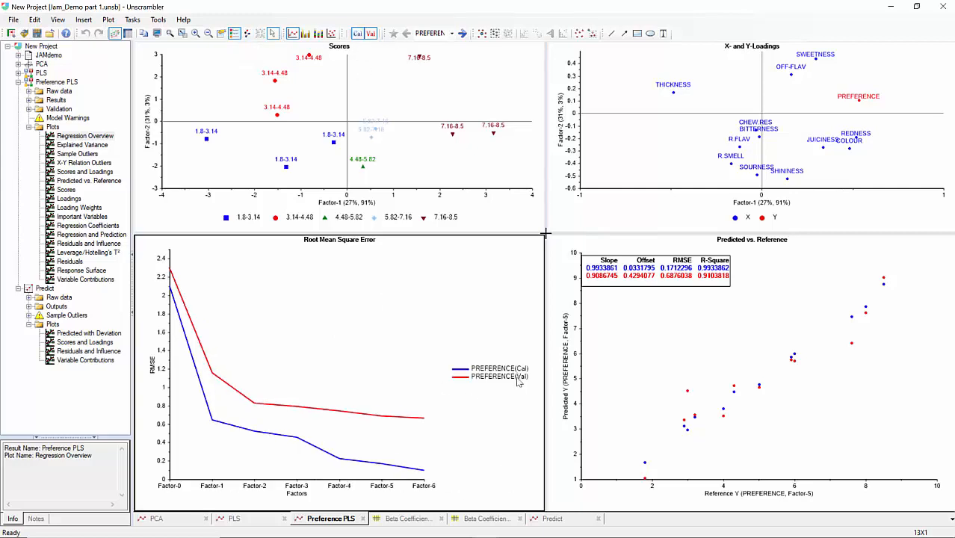
click(357, 33)
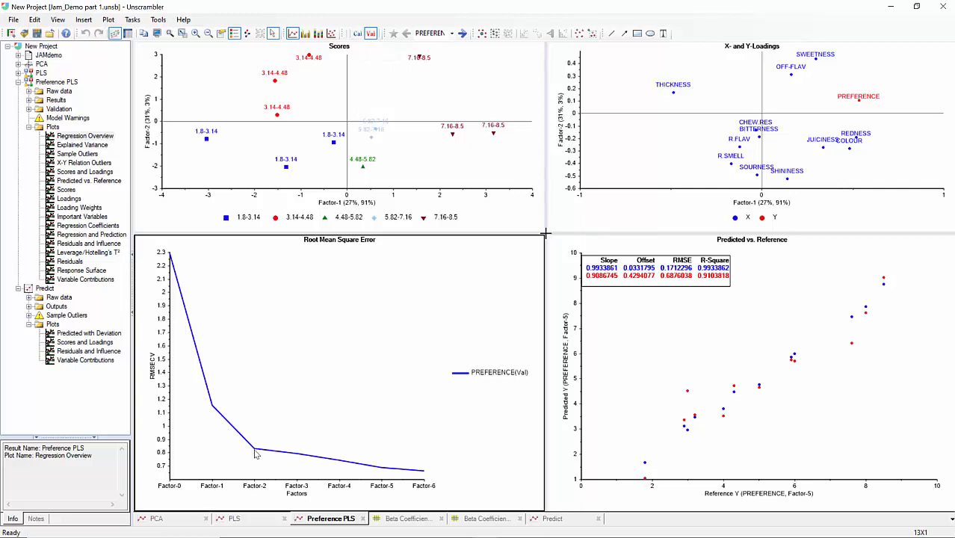
mouse_move(255, 453)
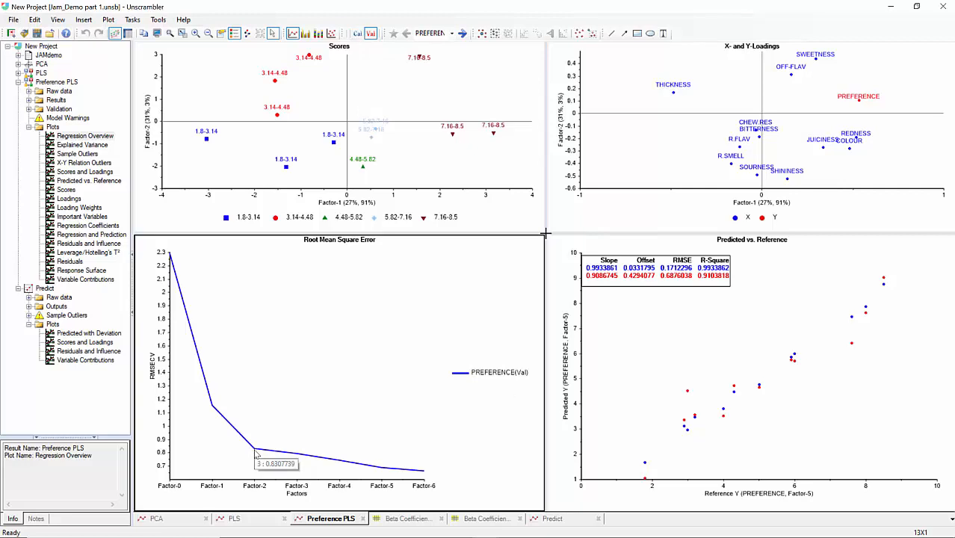